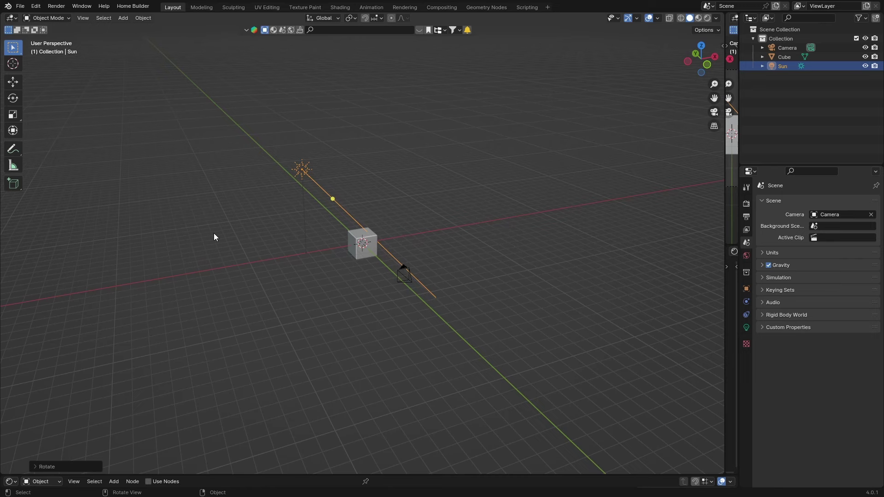
{"action": "mouse_move", "coordinate": [252, 285]}
{"action": "middle_mouse_down"}
{"action": "mouse_move", "coordinate": [129, 290]}
{"action": "mouse_move", "coordinate": [269, 281]}
{"action": "mouse_move", "coordinate": [226, 288]}
{"action": "mouse_move", "coordinate": [243, 290]}
{"action": "middle_mouse_up"}
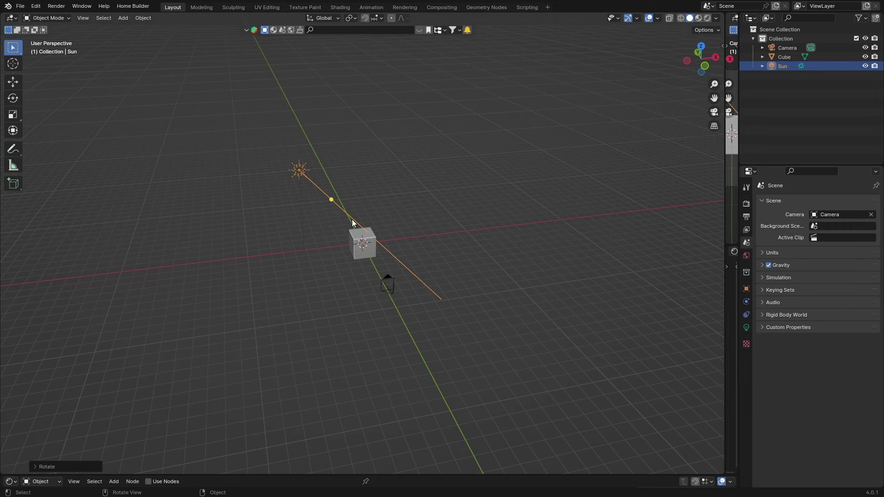
{"action": "middle_click_drag", "start_coordinate": [180, 346], "coordinate": [185, 344]}
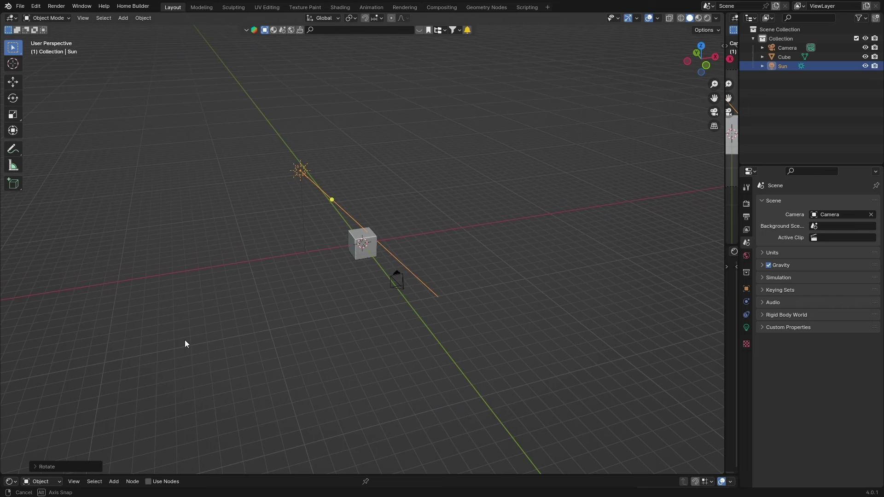
{"action": "middle_click_drag", "start_coordinate": [185, 341], "coordinate": [185, 341]}
{"action": "middle_click_drag", "start_coordinate": [260, 282], "coordinate": [302, 190]}
{"action": "mouse_move", "coordinate": [304, 319]}
{"action": "middle_mouse_down"}
{"action": "mouse_move", "coordinate": [196, 317]}
{"action": "mouse_move", "coordinate": [302, 321]}
{"action": "middle_mouse_up"}
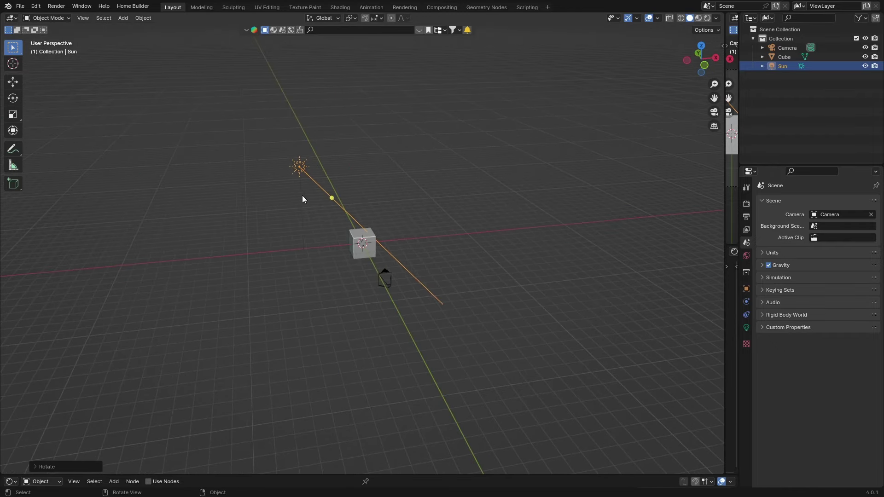
- Select the camera, cube and sun light together and delete them from the scene
{"action": "left_click_drag", "start_coordinate": [482, 154], "coordinate": [253, 358], "text": "ctrl"}
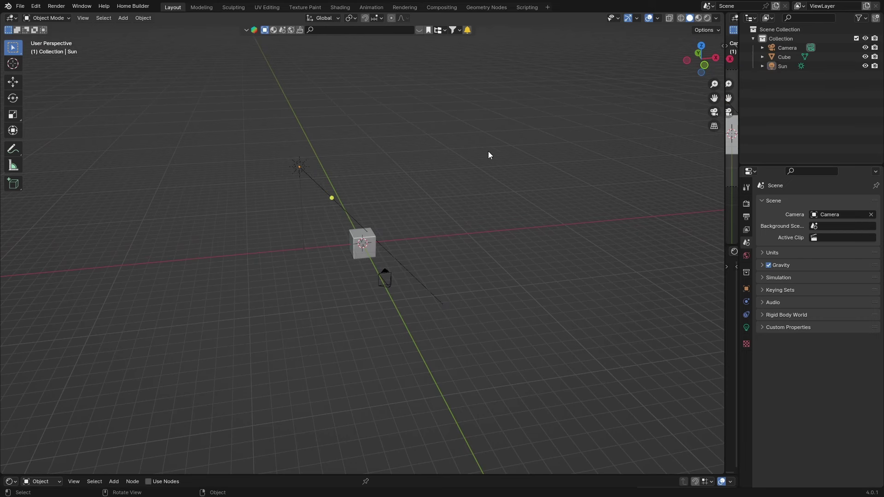
{"action": "left_click_drag", "start_coordinate": [494, 142], "coordinate": [230, 335]}
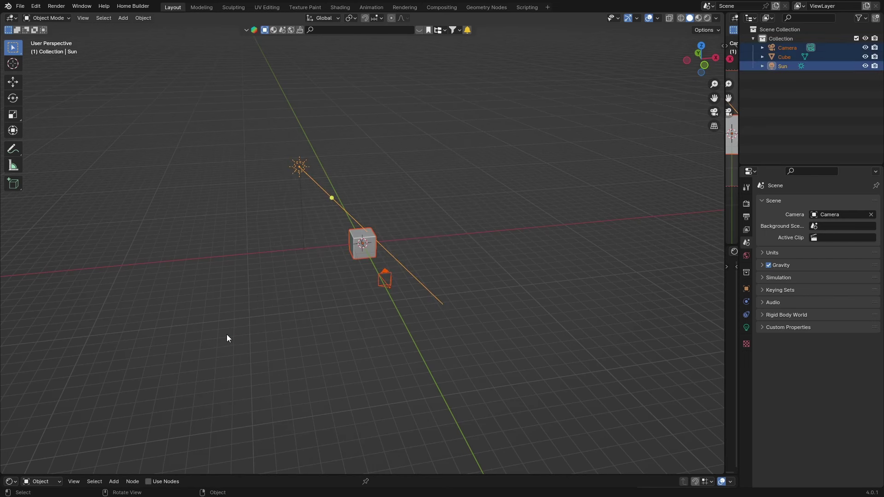
{"action": "key", "text": "Delete"}
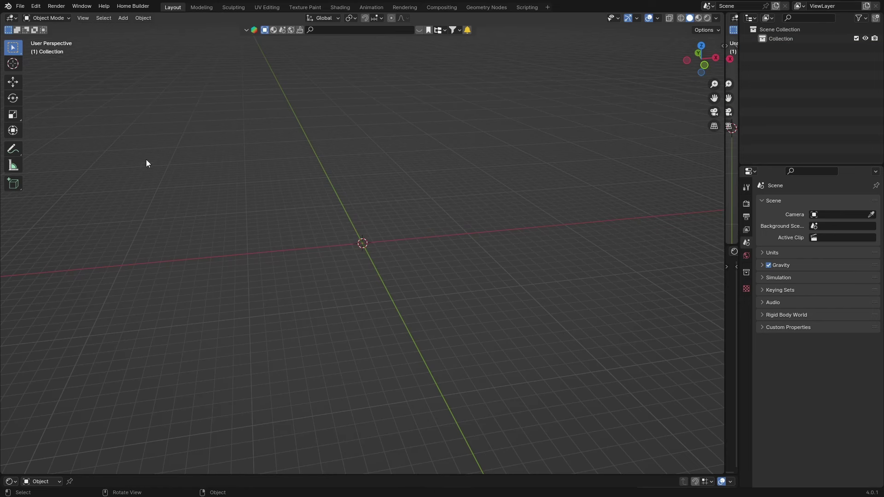
- Add a new mesh cube to the empty scene
{"action": "middle_click_drag", "start_coordinate": [311, 268], "coordinate": [343, 267]}
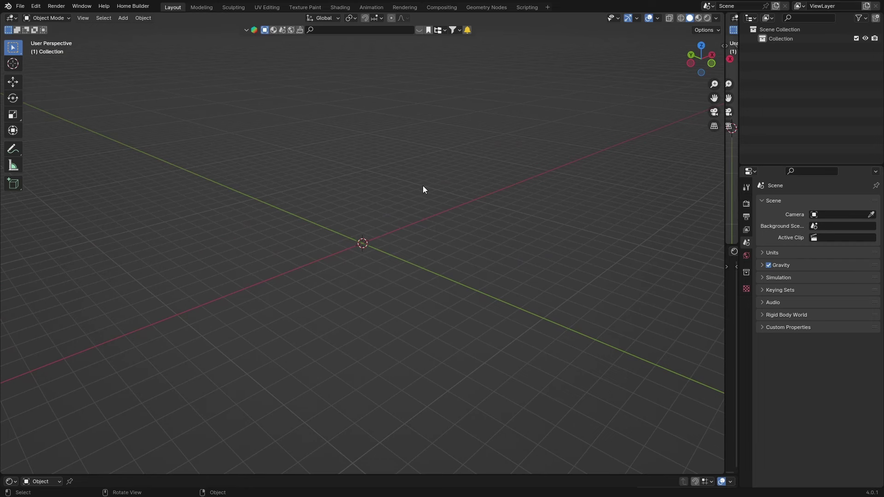
{"action": "key", "text": "shift"}
{"action": "key", "text": "shift+a"}
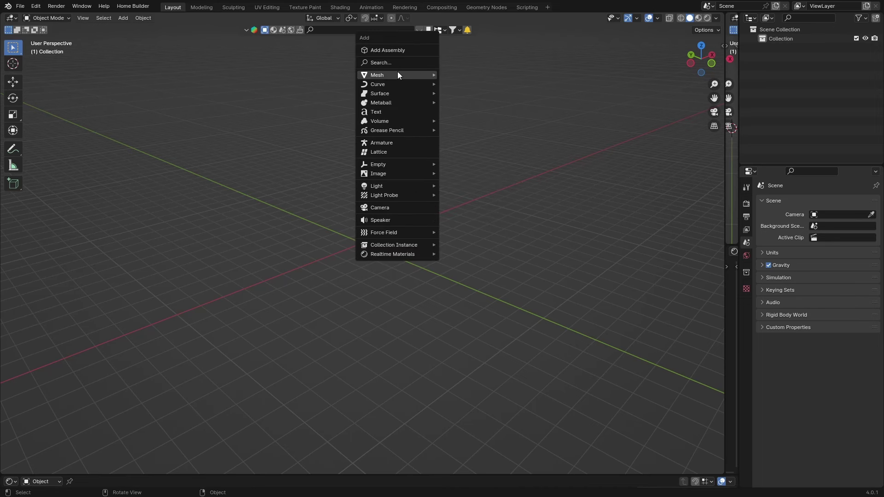
{"action": "mouse_move", "coordinate": [396, 74]}
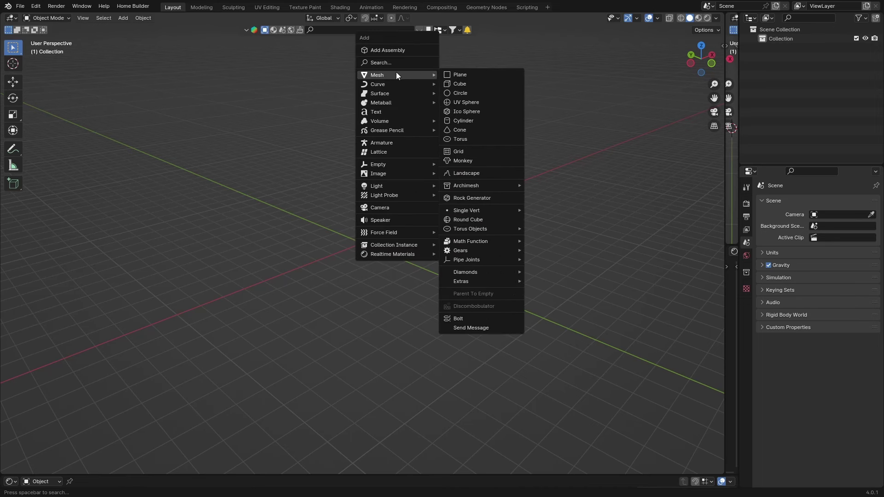
{"action": "left_click", "coordinate": [460, 85]}
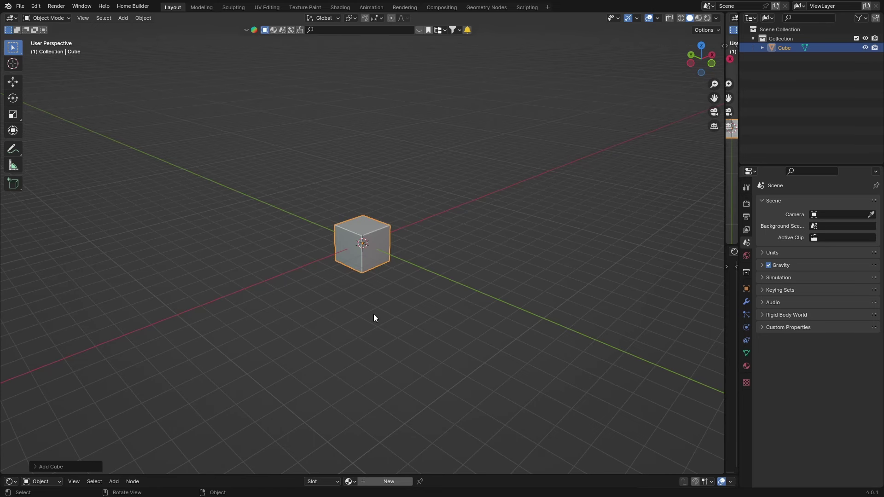
- Examine the cube from the top, front and right orthographic viewpoints and from freely orbited perspective angles at different zoom levels
{"action": "scroll", "coordinate": [374, 314], "scroll_direction": "up", "scroll_amount": 6}
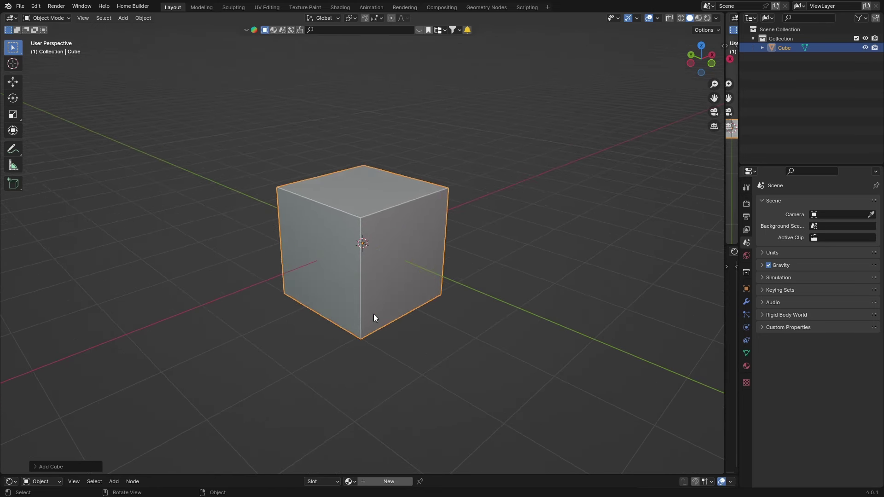
{"action": "left_click", "coordinate": [701, 48]}
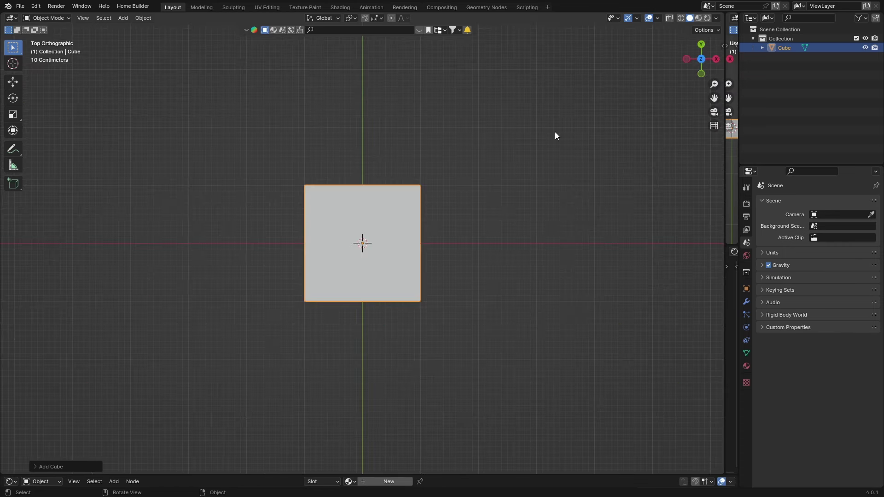
{"action": "scroll", "coordinate": [405, 242], "scroll_direction": "down", "scroll_amount": 5}
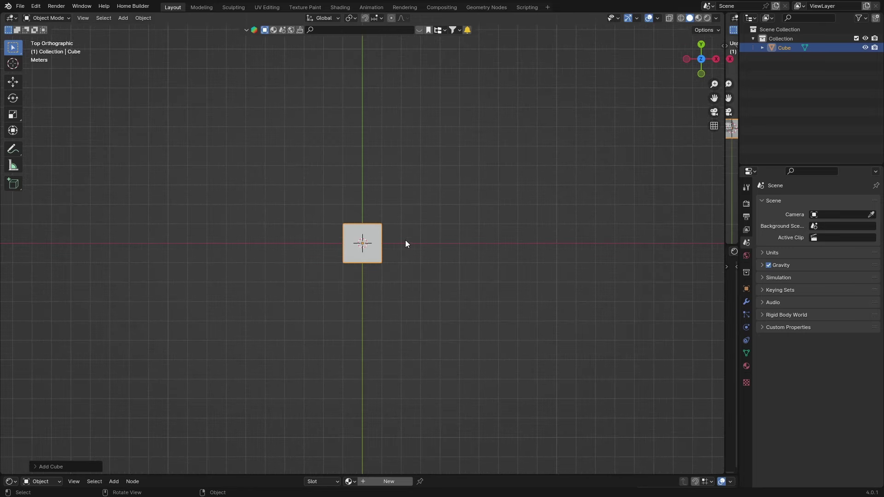
{"action": "scroll", "coordinate": [405, 243], "scroll_direction": "up", "scroll_amount": 8}
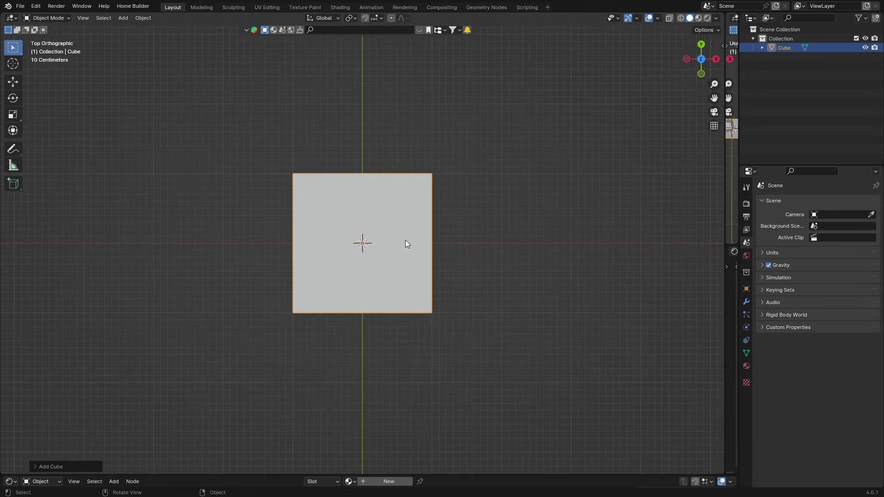
{"action": "scroll", "coordinate": [405, 244], "scroll_direction": "down", "scroll_amount": 7}
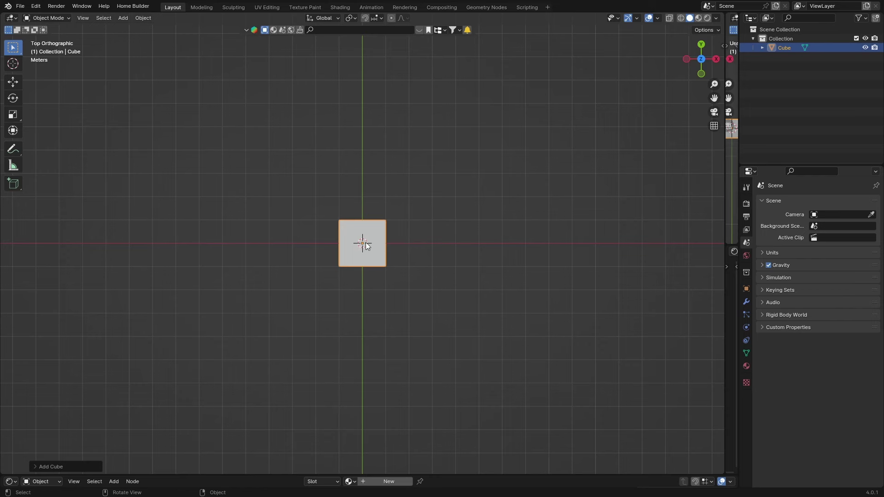
{"action": "middle_click_drag", "start_coordinate": [337, 306], "coordinate": [340, 231]}
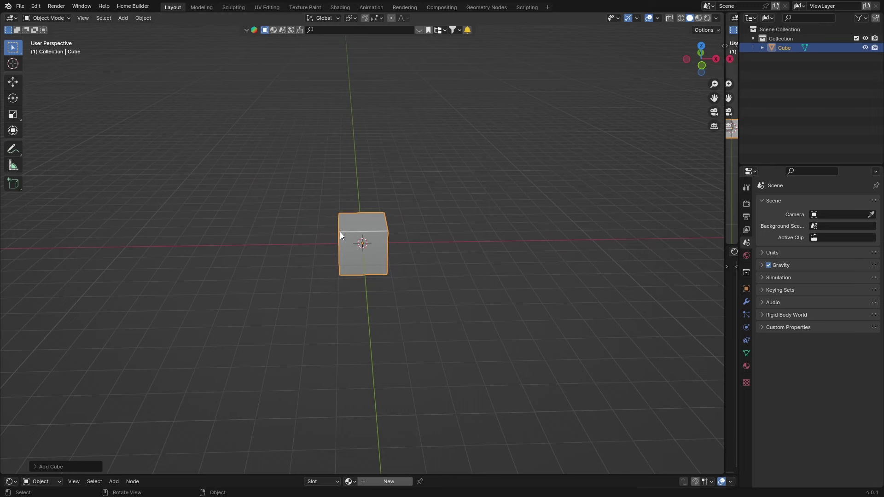
{"action": "left_click", "coordinate": [701, 47]}
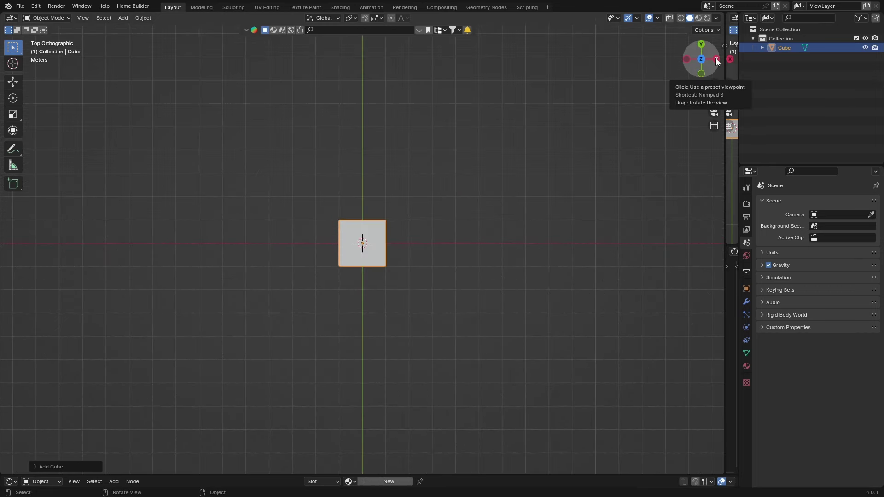
{"action": "left_click_drag", "start_coordinate": [717, 61], "coordinate": [442, 245]}
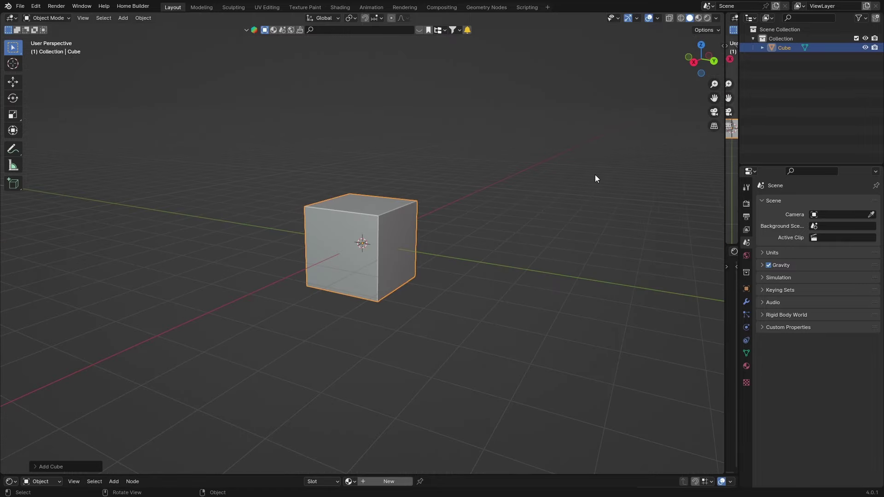
{"action": "key", "text": "KP_1"}
{"action": "key", "text": "KP_7"}
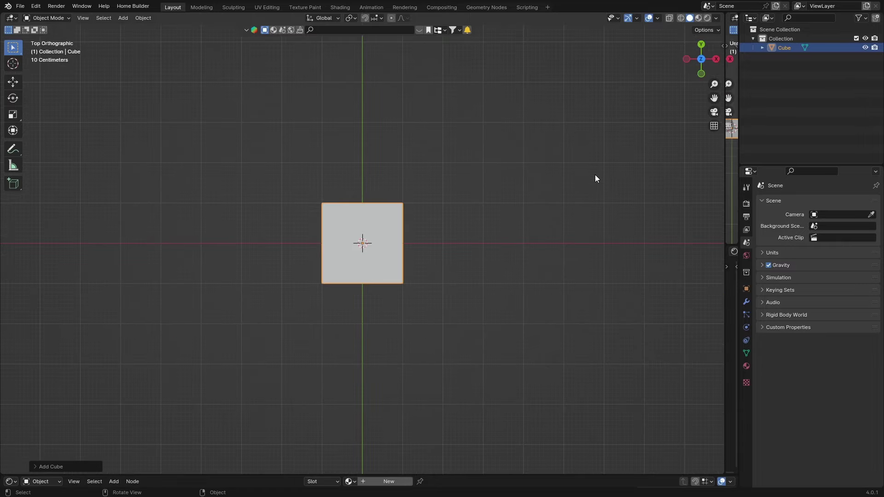
{"action": "key", "text": "KP_3"}
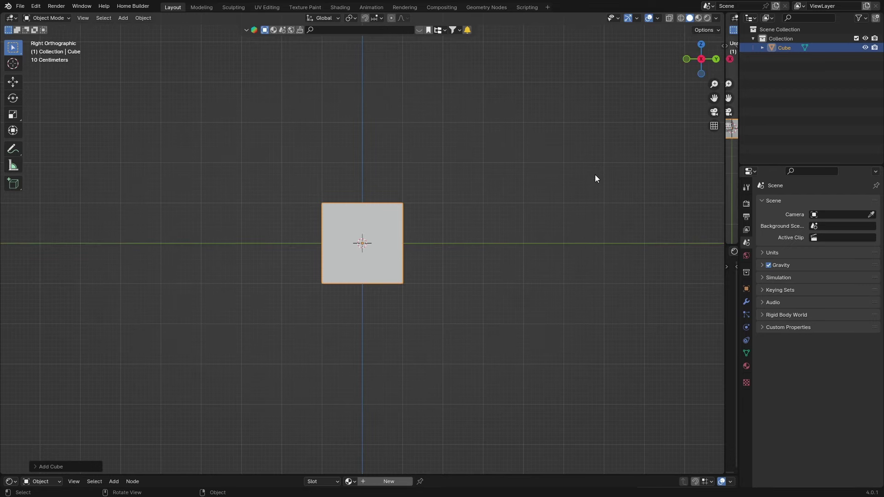
{"action": "middle_click_drag", "start_coordinate": [221, 345], "coordinate": [306, 354]}
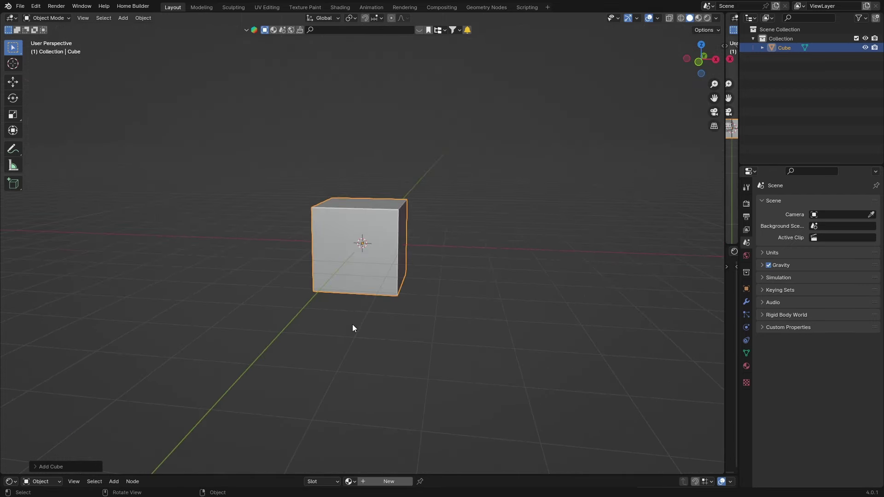
- Deselect the cube, select it through the object list, then deselect it and reselect it directly in the 3D scene
{"action": "left_click", "coordinate": [443, 215]}
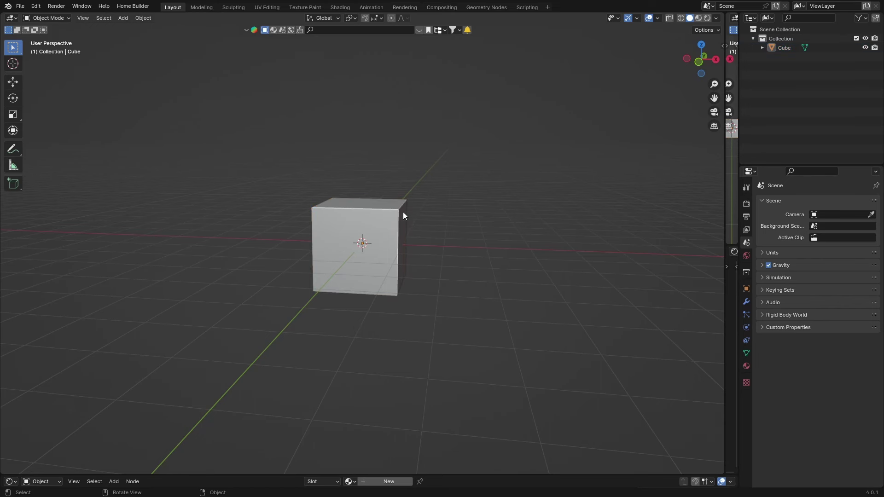
{"action": "left_click", "coordinate": [784, 49]}
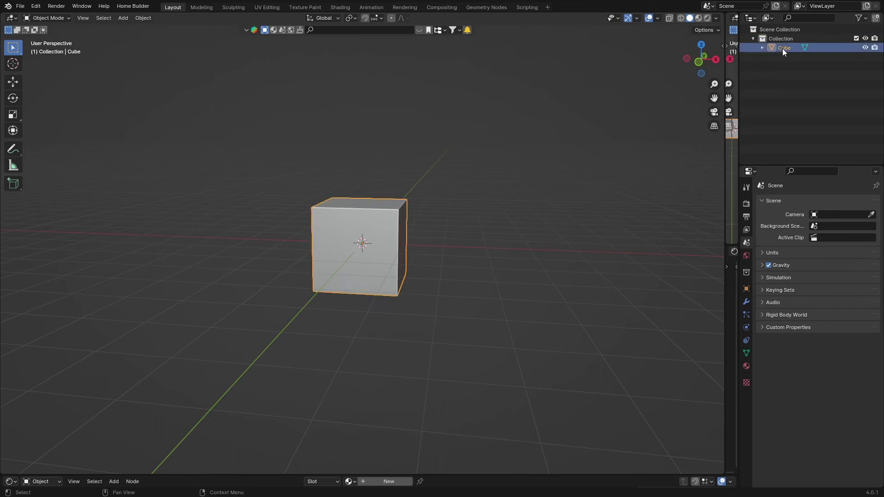
{"action": "left_click", "coordinate": [522, 180]}
{"action": "left_click", "coordinate": [333, 246]}
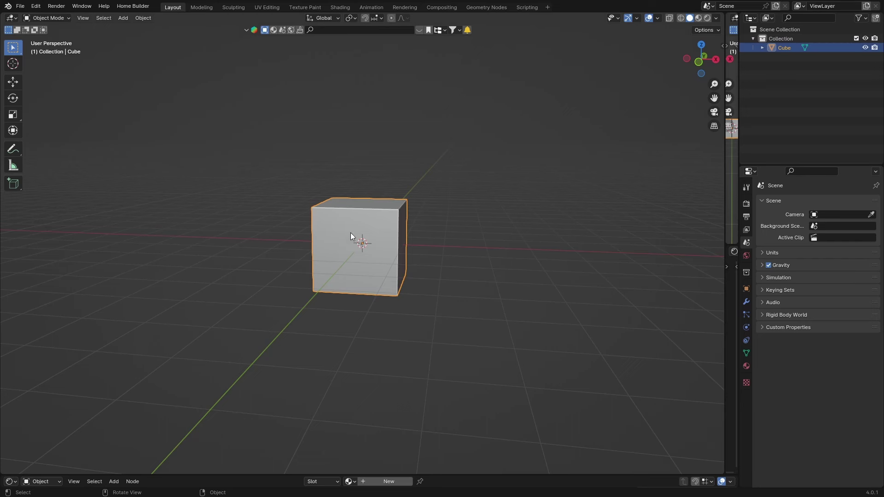
- Move the cube freely away from the world origin, then undo that move
{"action": "key", "text": "g"}
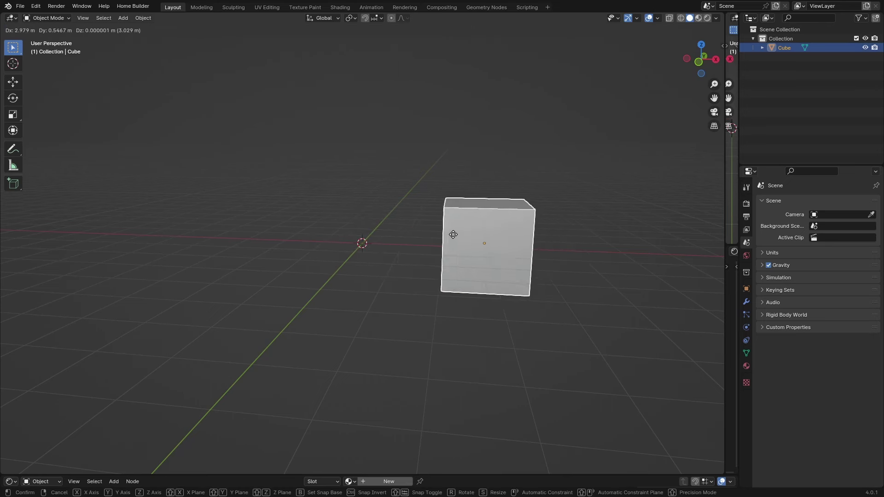
{"action": "left_click", "coordinate": [161, 217]}
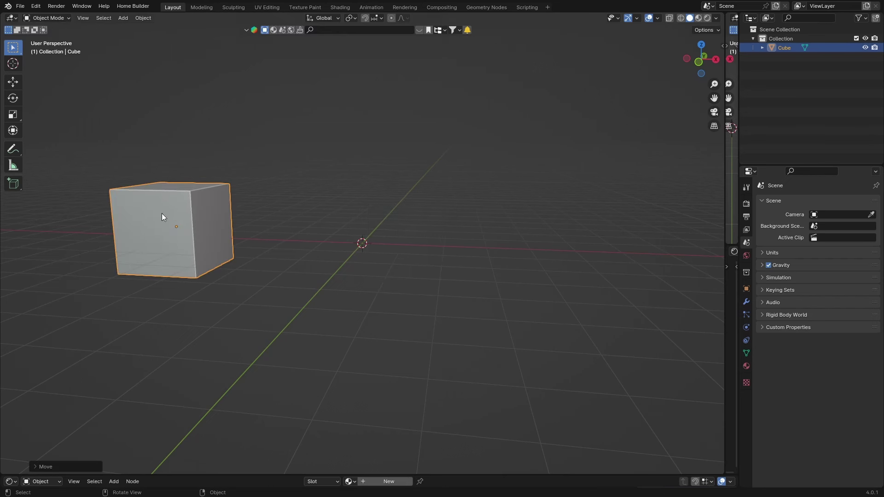
{"action": "left_click", "coordinate": [36, 6]}
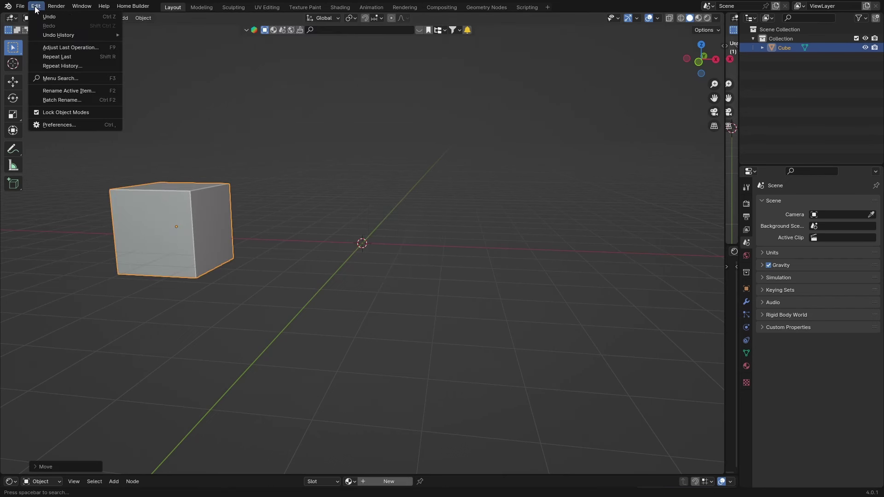
{"action": "left_click", "coordinate": [49, 16]}
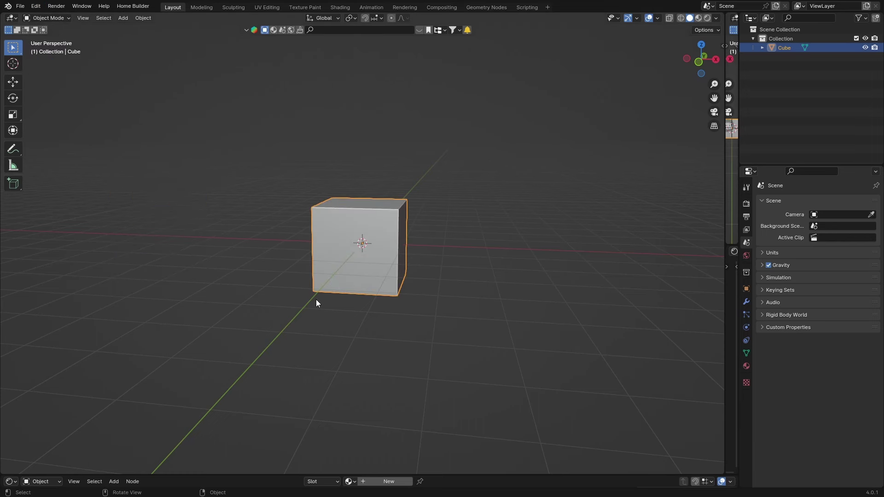
- Try moving the cube in the top view with the movement constrained alternately to the Y and X axes
{"action": "left_click", "coordinate": [700, 45]}
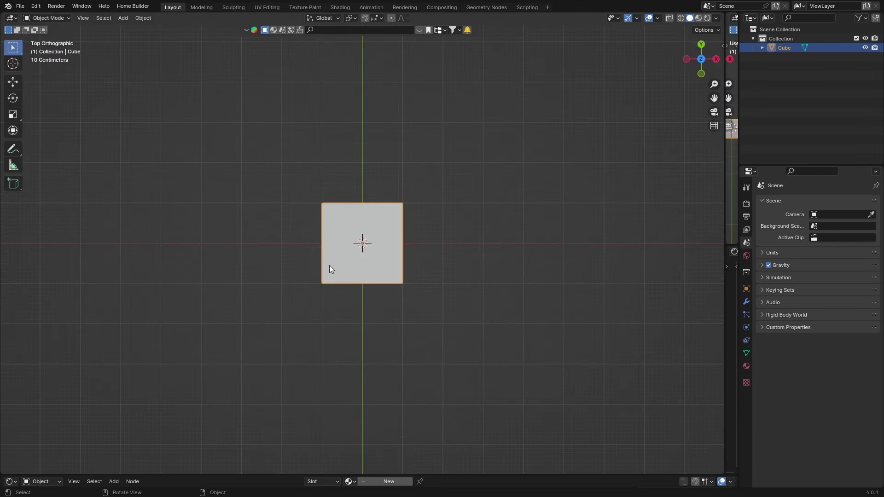
{"action": "key", "text": "g"}
{"action": "key", "text": "y"}
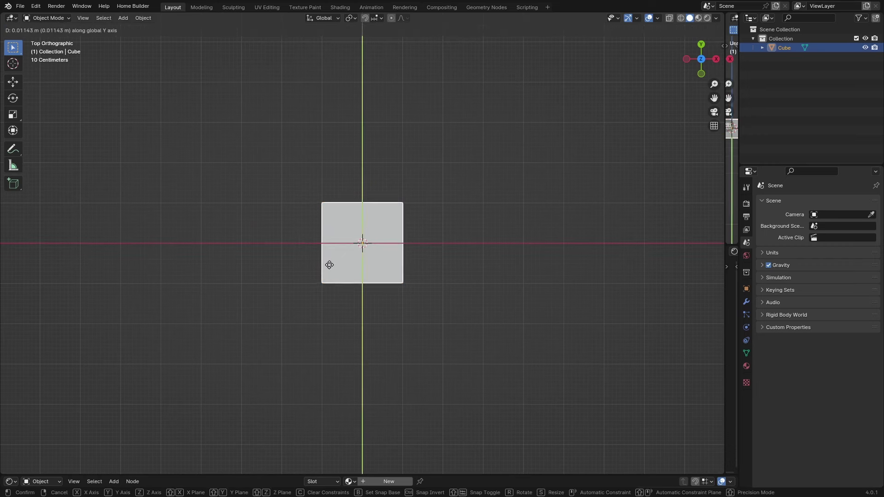
{"action": "key", "text": "x"}
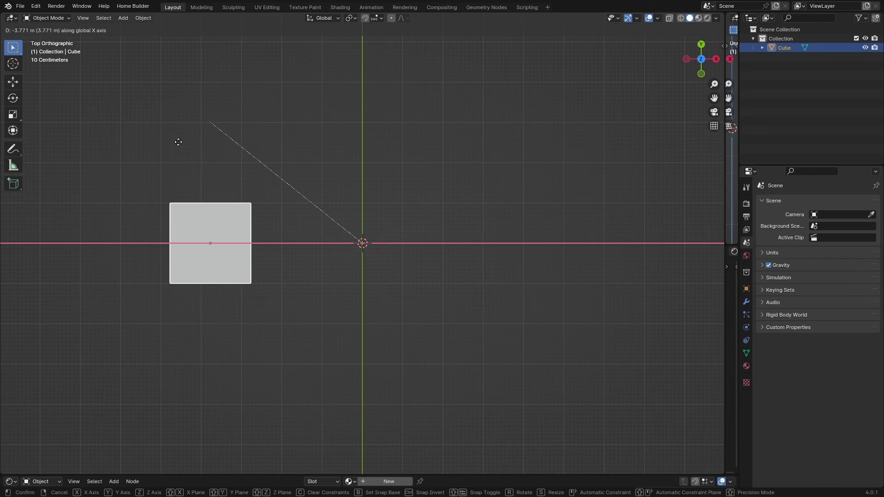
{"action": "key", "text": "y"}
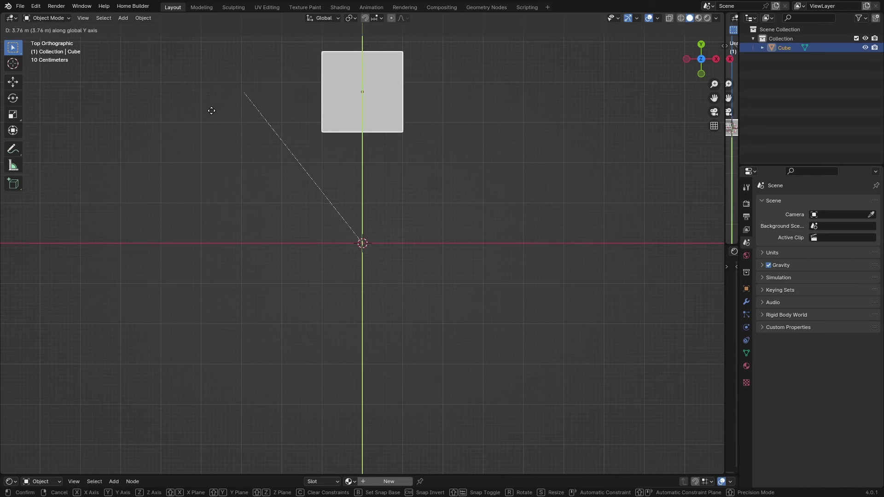
{"action": "key", "text": "x"}
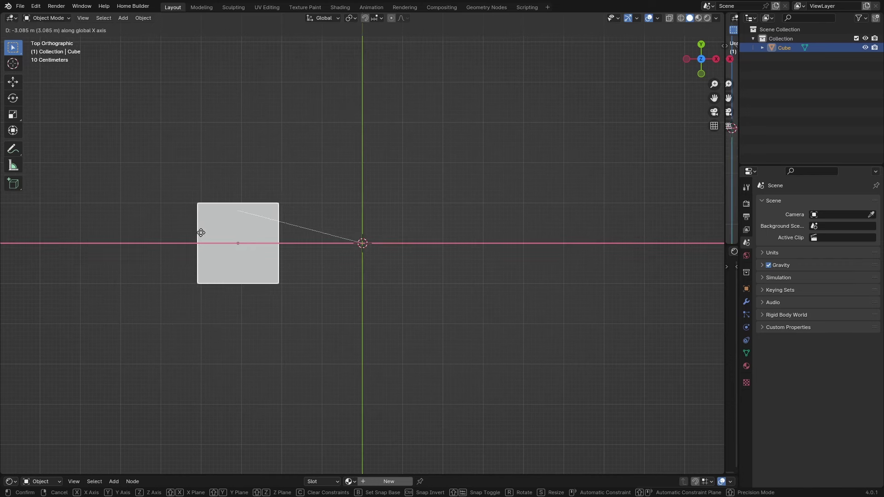
{"action": "key", "text": "y"}
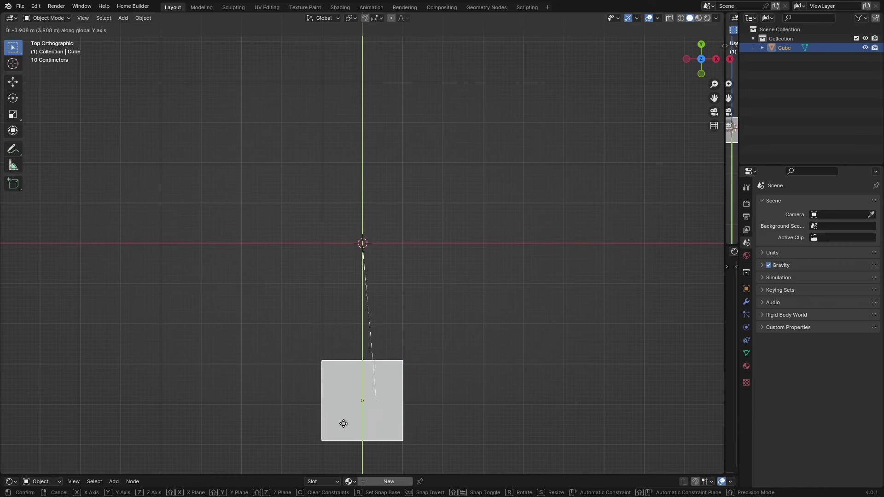
{"action": "key", "text": "x"}
{"action": "key", "text": "y"}
{"action": "key", "text": "x"}
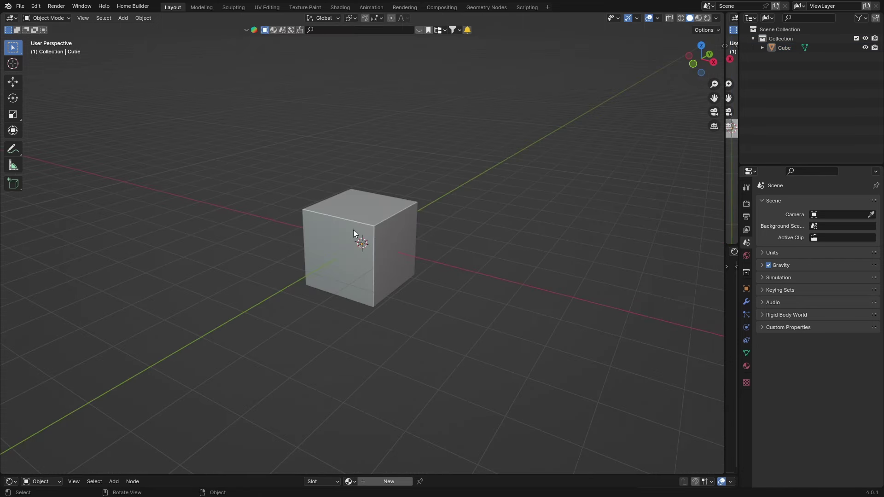
- Select the cube, move it freely above the world origin, then undo the move and leave the cube deselected
{"action": "left_click", "coordinate": [354, 224]}
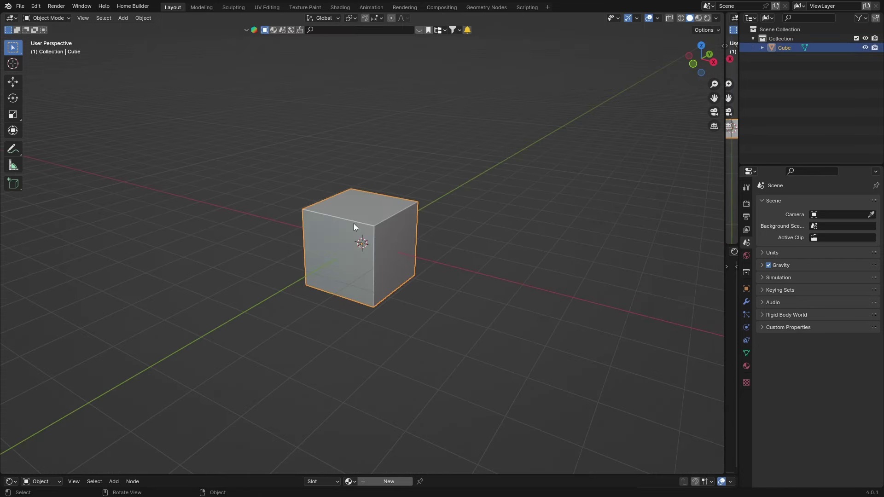
{"action": "key", "text": "g"}
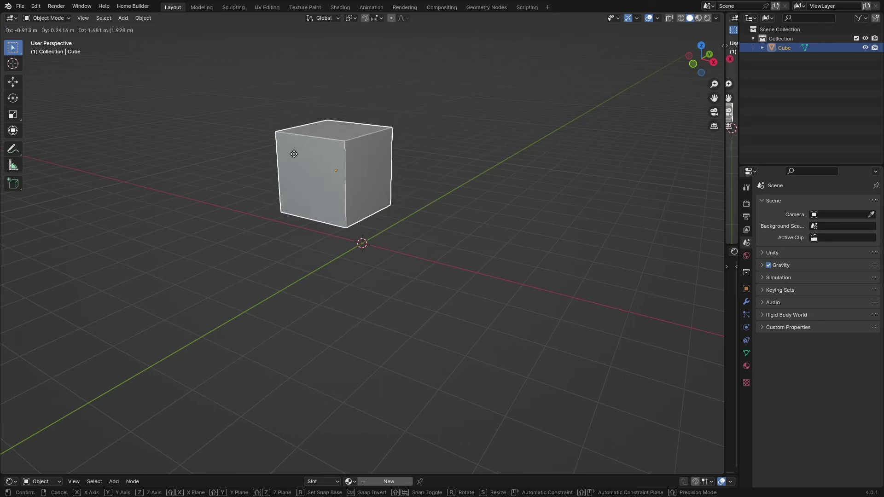
{"action": "left_click", "coordinate": [359, 139]}
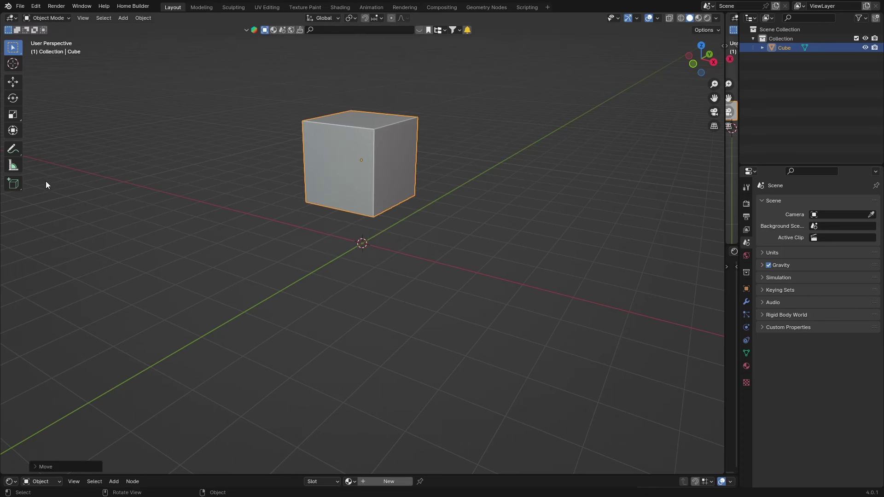
{"action": "key", "text": "ctrl+z"}
{"action": "left_click", "coordinate": [234, 245]}
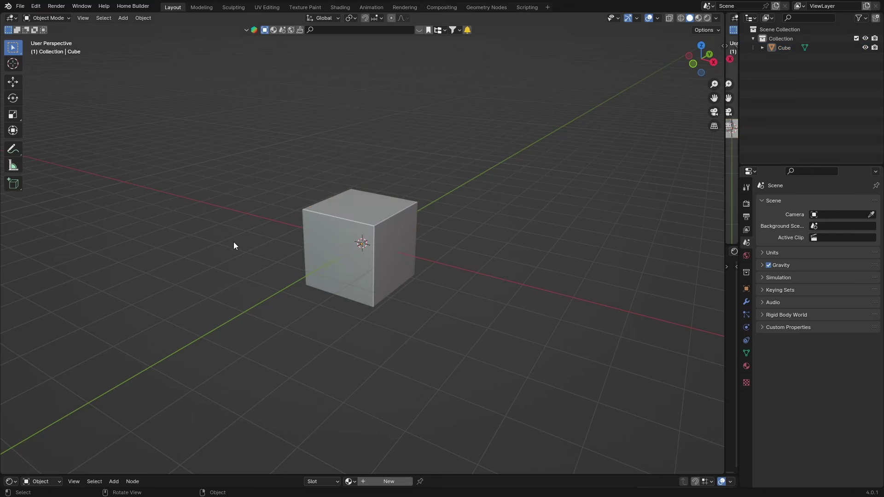
- Scale the selected cube freely down to a little over half its size, keeping its proportions, then deselect it
{"action": "left_click", "coordinate": [345, 227]}
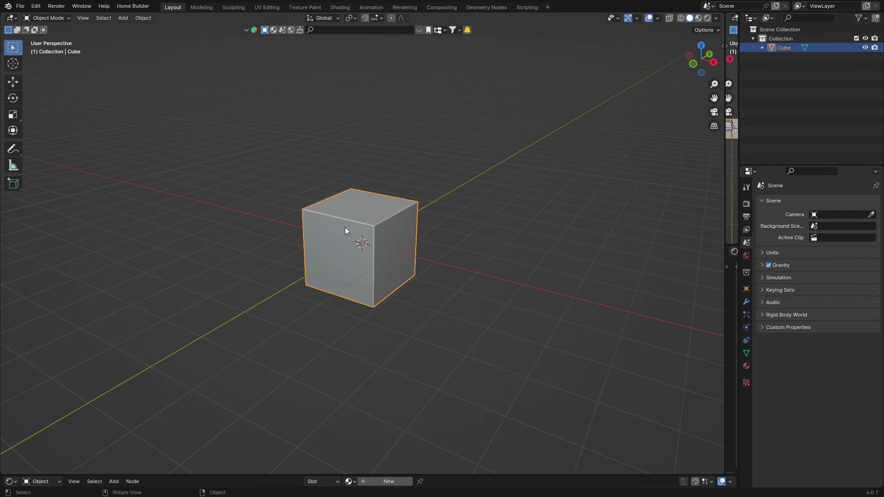
{"action": "key", "text": "s"}
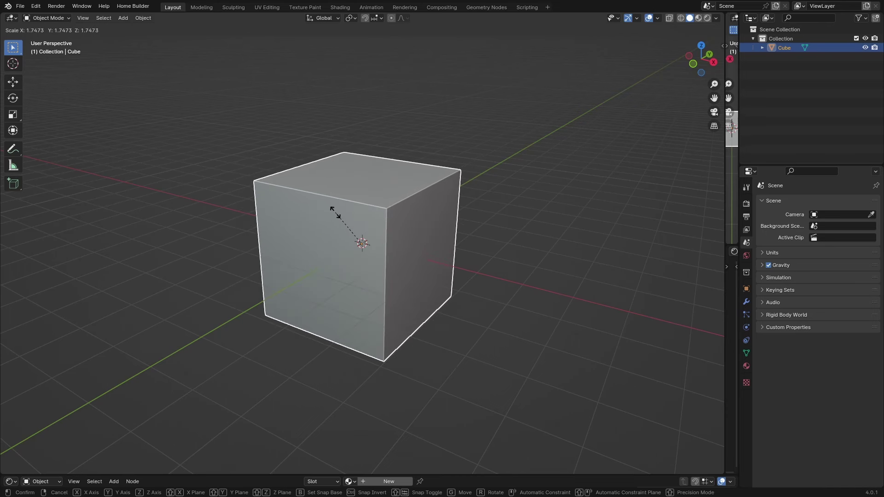
{"action": "left_click", "coordinate": [349, 241]}
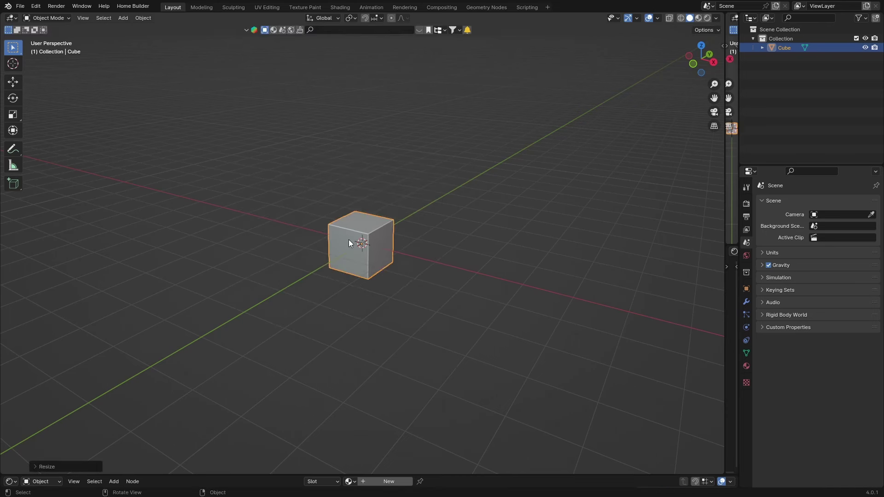
{"action": "left_click", "coordinate": [270, 225]}
- Select the cube again and scale it uniformly by a factor of exactly 5
{"action": "left_click", "coordinate": [338, 233]}
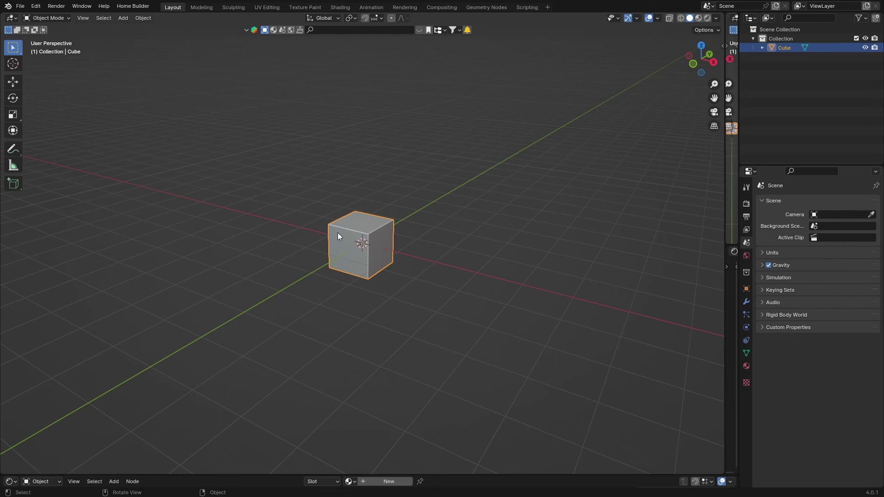
{"action": "type", "text": "s"}
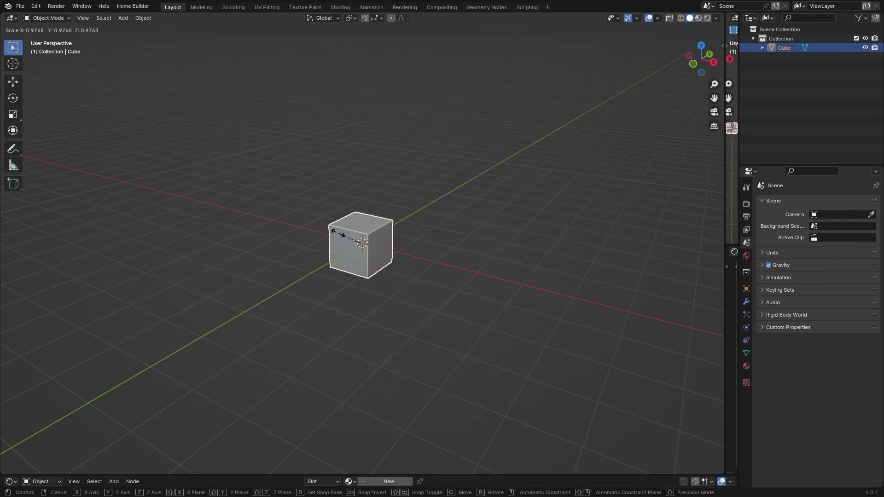
{"action": "type", "text": "5"}
{"action": "key", "text": "Return"}
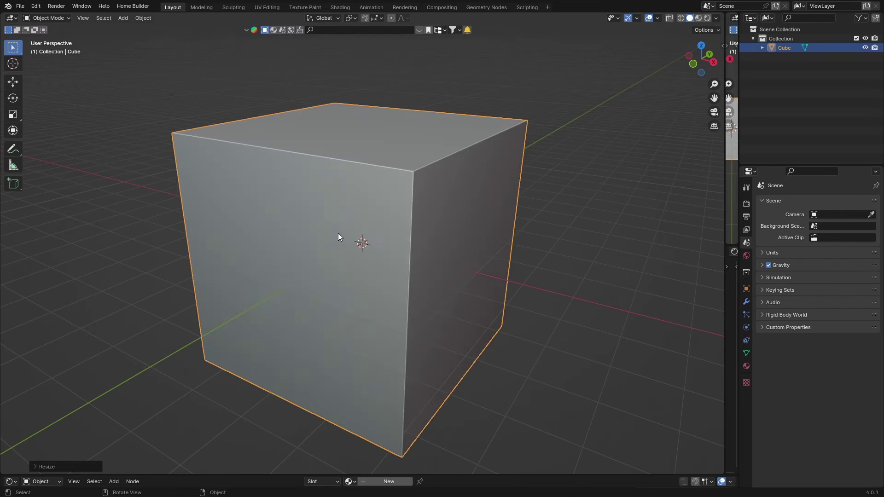
{"action": "scroll", "coordinate": [279, 242], "scroll_direction": "down", "scroll_amount": 5}
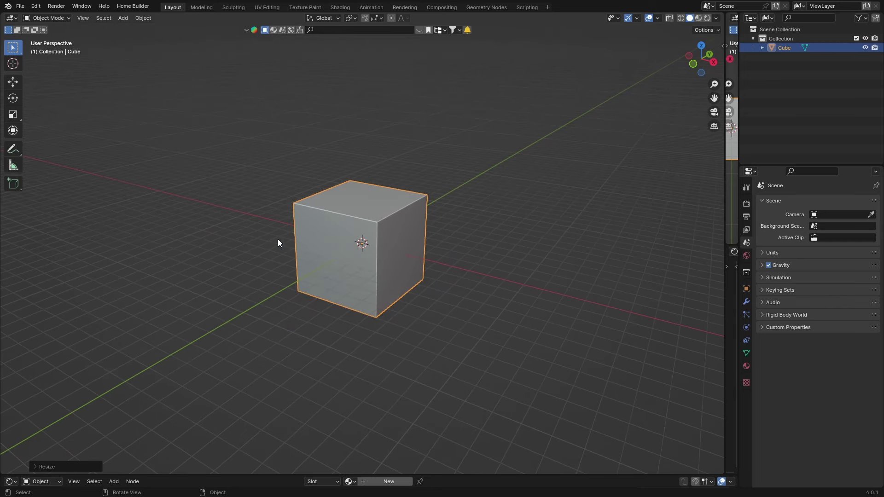
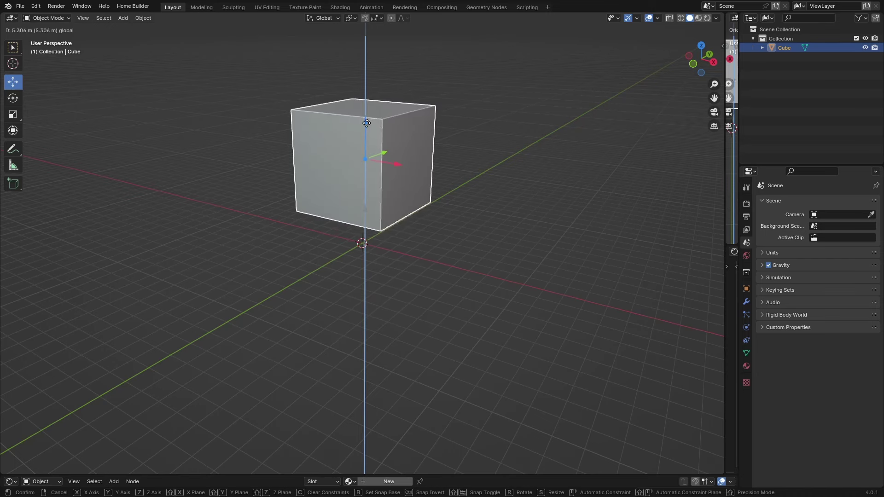
- Use the Move tool's axis handle to shift the cube a short distance along the Y axis, then deselect it
{"action": "middle_click_drag", "start_coordinate": [501, 276], "coordinate": [386, 275]}
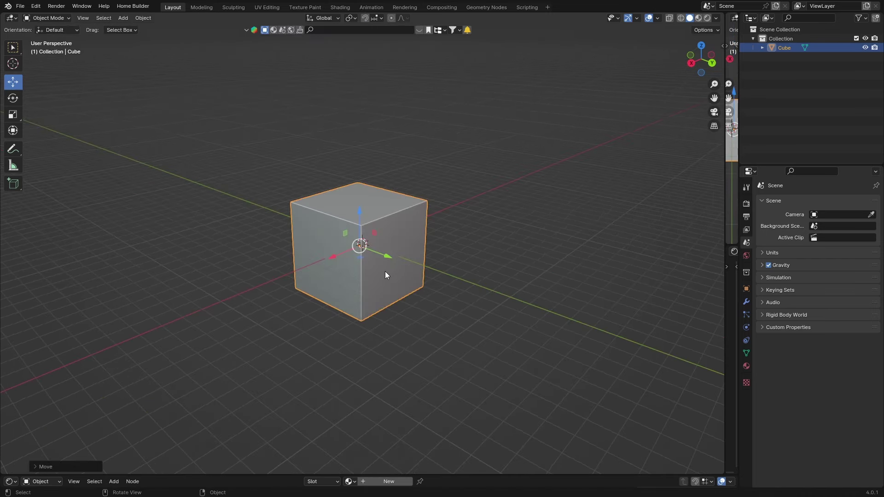
{"action": "mouse_move", "coordinate": [387, 257]}
{"action": "left_mouse_down"}
{"action": "mouse_move", "coordinate": [516, 297]}
{"action": "mouse_move", "coordinate": [393, 272]}
{"action": "mouse_move", "coordinate": [312, 242]}
{"action": "mouse_move", "coordinate": [382, 267]}
{"action": "left_mouse_up"}
{"action": "left_click", "coordinate": [263, 317]}
{"action": "mouse_move", "coordinate": [253, 316]}
{"action": "middle_mouse_down"}
{"action": "mouse_move", "coordinate": [319, 314]}
{"action": "mouse_move", "coordinate": [264, 322]}
{"action": "mouse_move", "coordinate": [277, 327]}
{"action": "mouse_move", "coordinate": [267, 320]}
{"action": "middle_mouse_up"}
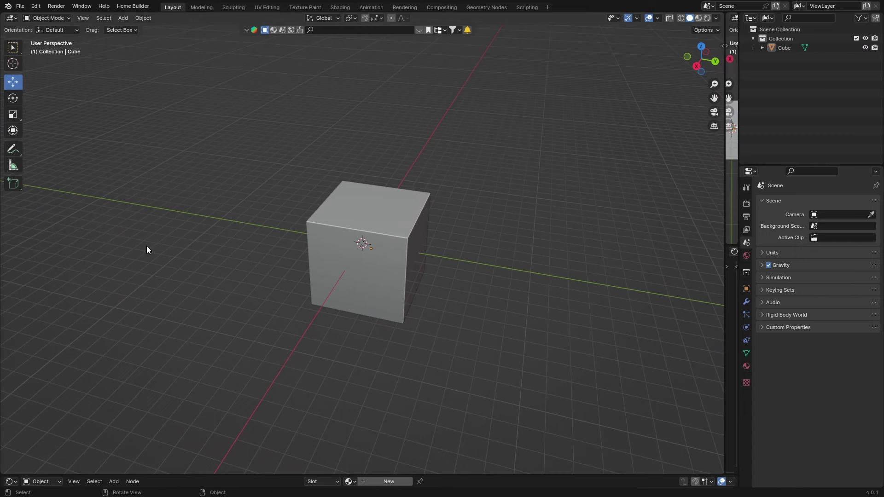
- Rotate the cube with the Rotate tool's rings, first about the Y axis and then about the Z axis, then deselect it
{"action": "left_click", "coordinate": [12, 102]}
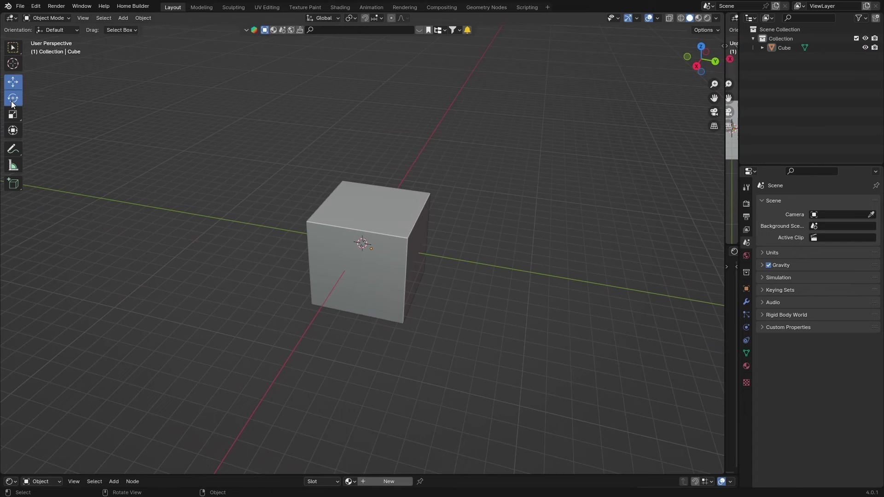
{"action": "left_click", "coordinate": [328, 243]}
{"action": "middle_click_drag", "start_coordinate": [363, 350], "coordinate": [335, 337]}
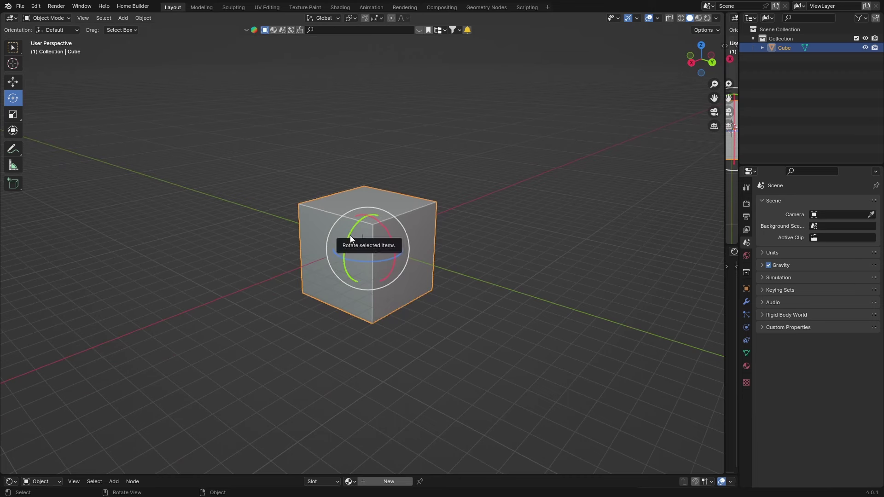
{"action": "left_click_drag", "start_coordinate": [350, 236], "coordinate": [401, 259]}
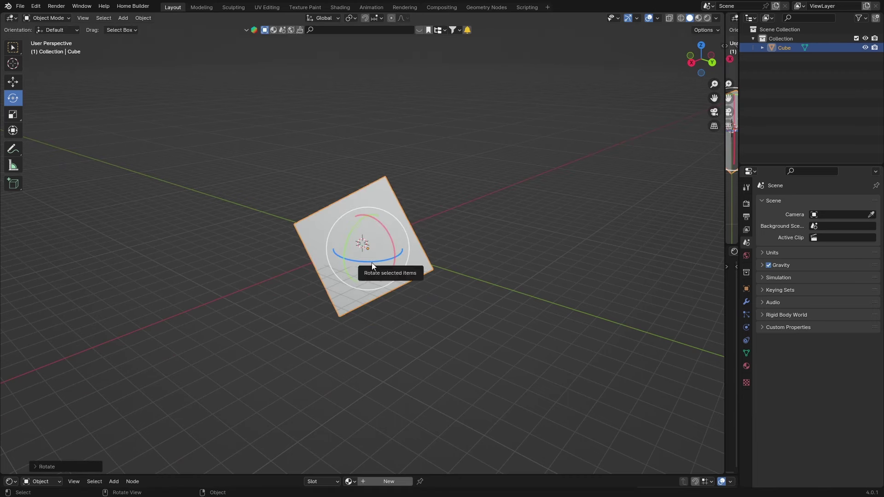
{"action": "left_click_drag", "start_coordinate": [372, 261], "coordinate": [465, 216]}
{"action": "left_click", "coordinate": [465, 220]}
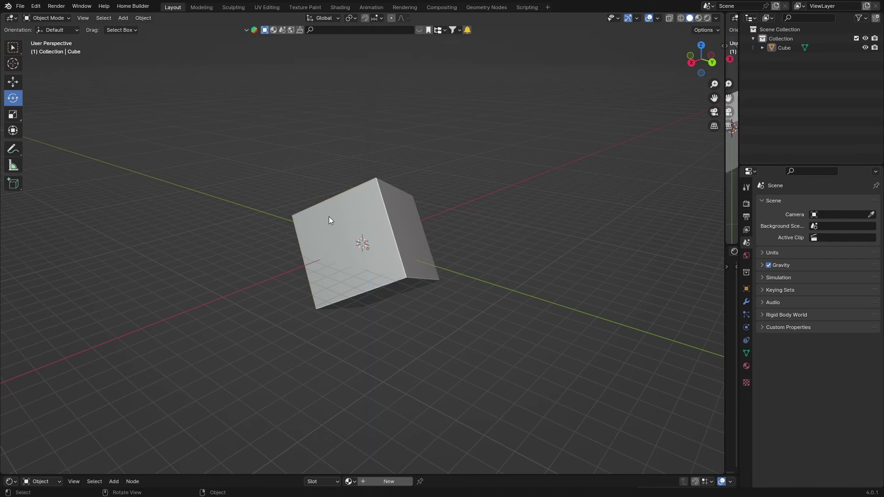
- Return to the Select tool and rotate the cube freely in the plane of the current view, then deselect it
{"action": "left_click", "coordinate": [13, 48]}
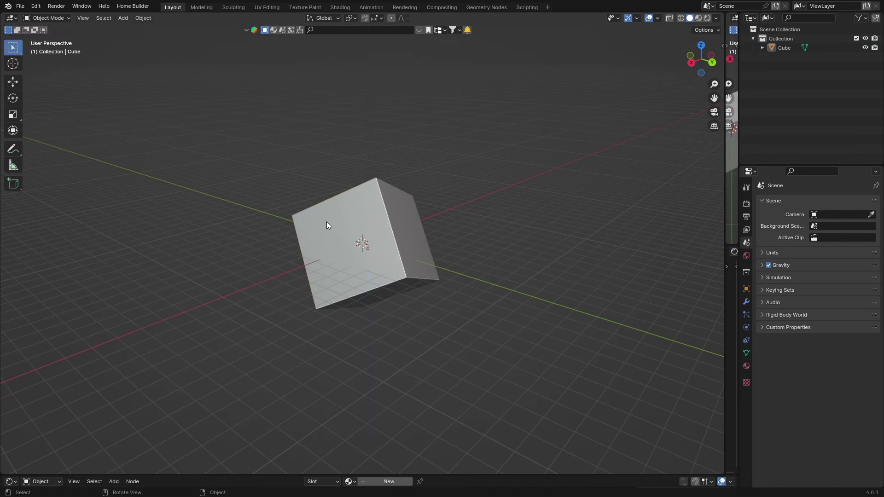
{"action": "left_click", "coordinate": [346, 225]}
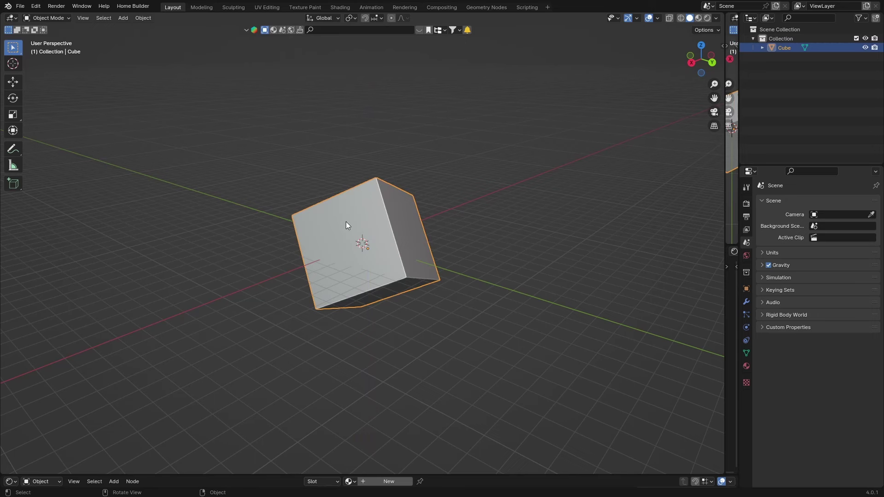
{"action": "key", "text": "r"}
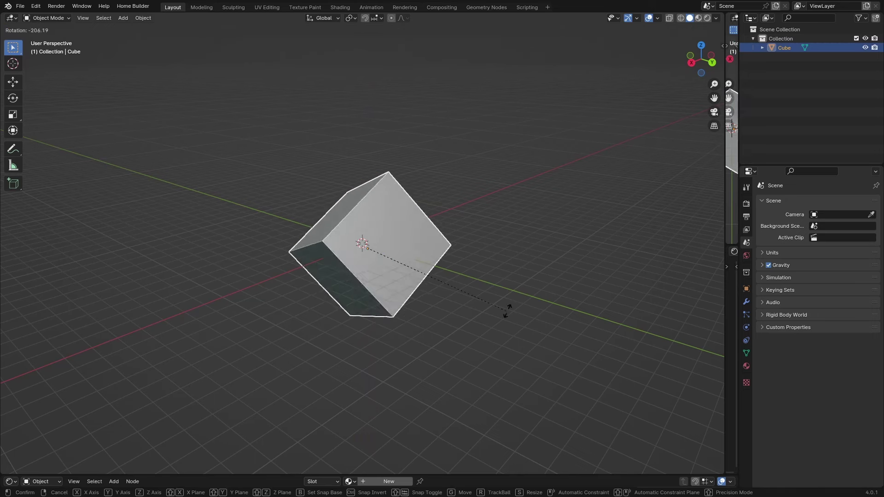
{"action": "left_click", "coordinate": [347, 236]}
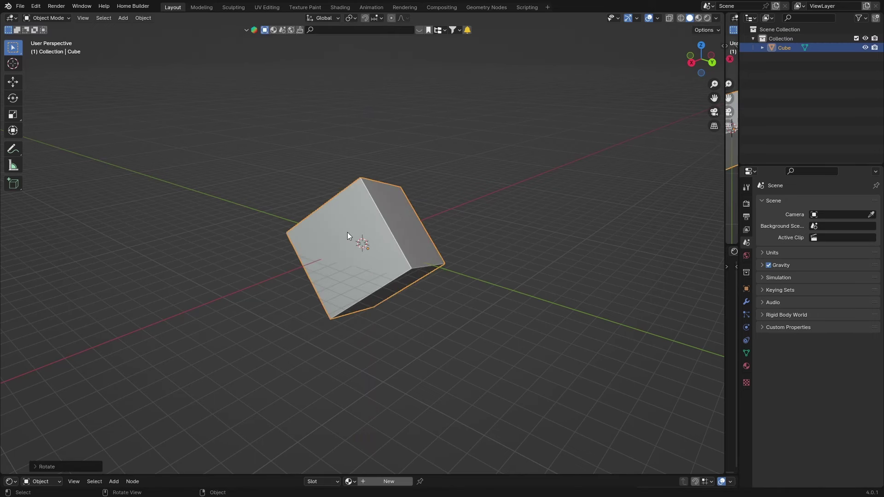
{"action": "left_click", "coordinate": [222, 253]}
- Select the cube and tumble it freely in all directions with a trackball rotation
{"action": "left_click", "coordinate": [328, 224]}
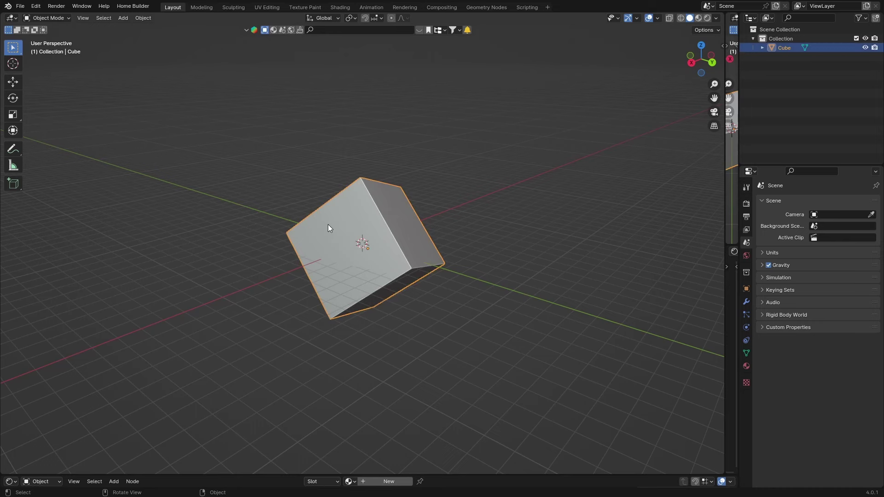
{"action": "key", "text": "r"}
{"action": "key", "text": "r"}
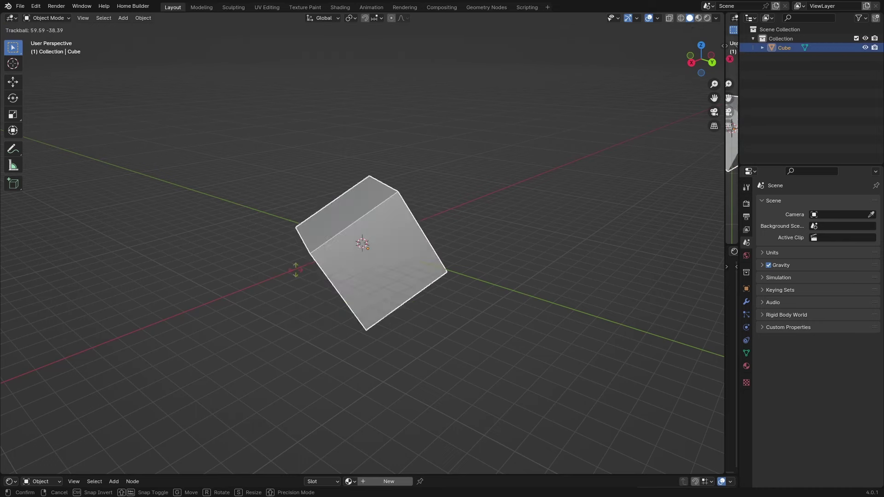
{"action": "left_click", "coordinate": [595, 214]}
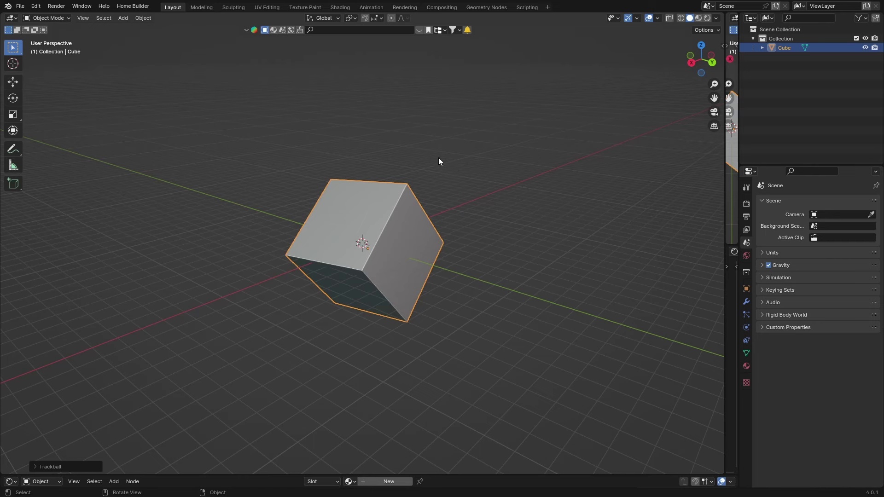
- Show the cube's object properties and set its X, Y and Z location to 0 m
{"action": "left_click", "coordinate": [747, 290]}
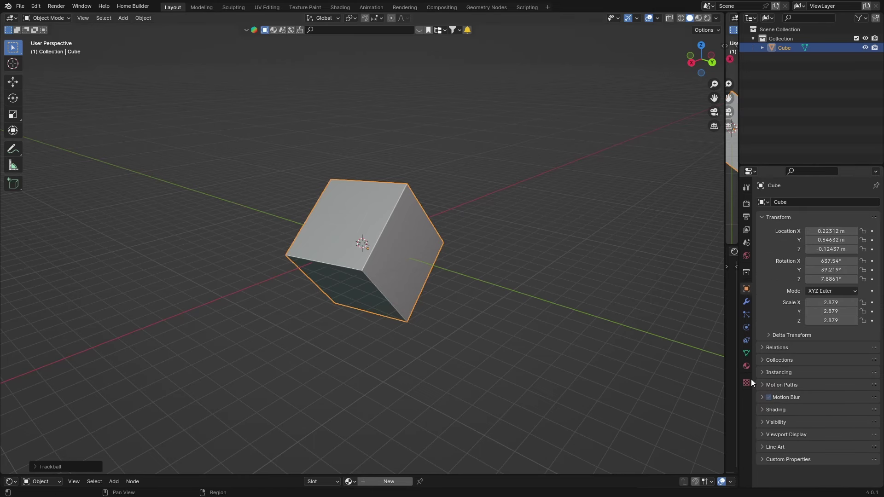
{"action": "left_click", "coordinate": [834, 231]}
{"action": "type", "text": "0"}
{"action": "key", "text": "Return"}
{"action": "left_click", "coordinate": [815, 239]}
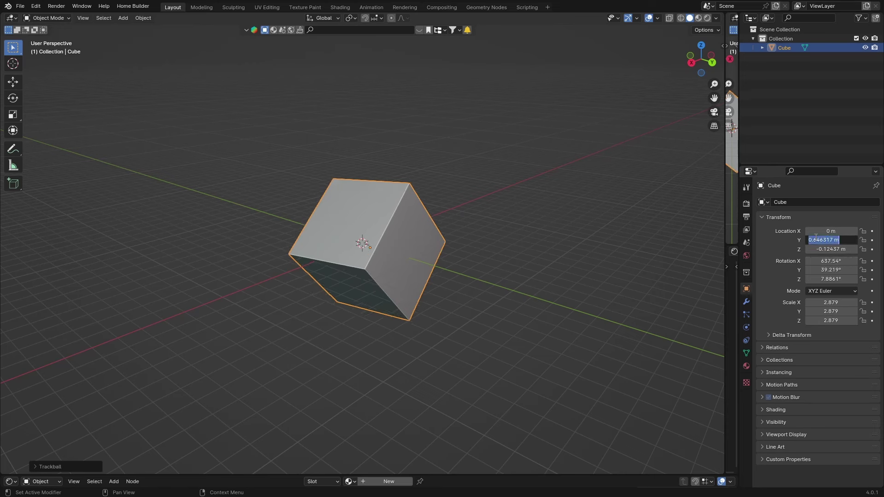
{"action": "type", "text": "0"}
{"action": "key", "text": "Return"}
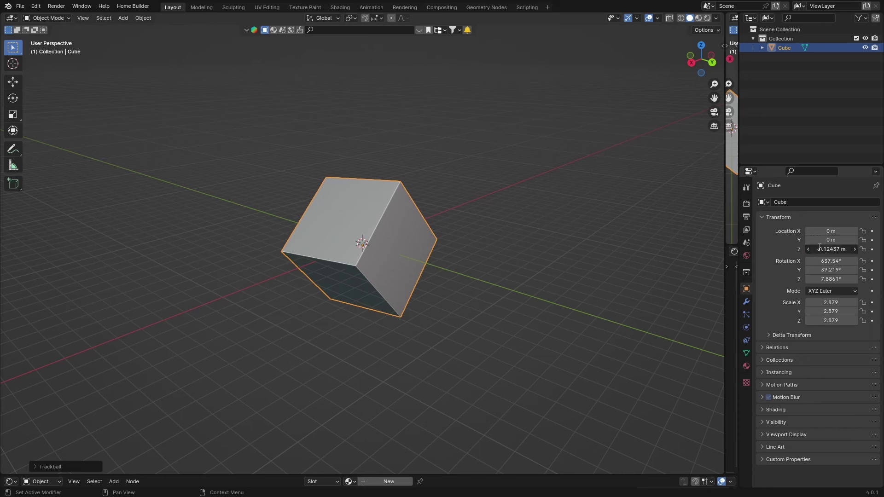
{"action": "left_click", "coordinate": [819, 248]}
{"action": "type", "text": "0"}
{"action": "key", "text": "Return"}
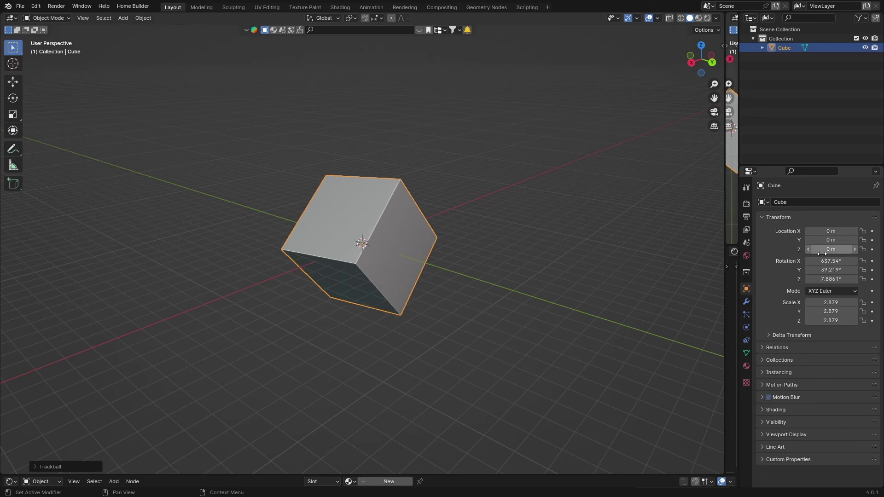
- Set the cube's X, Y and Z rotation to 0° and deselect it in the scene
{"action": "left_click", "coordinate": [826, 260]}
{"action": "type", "text": "0"}
{"action": "key", "text": "Return"}
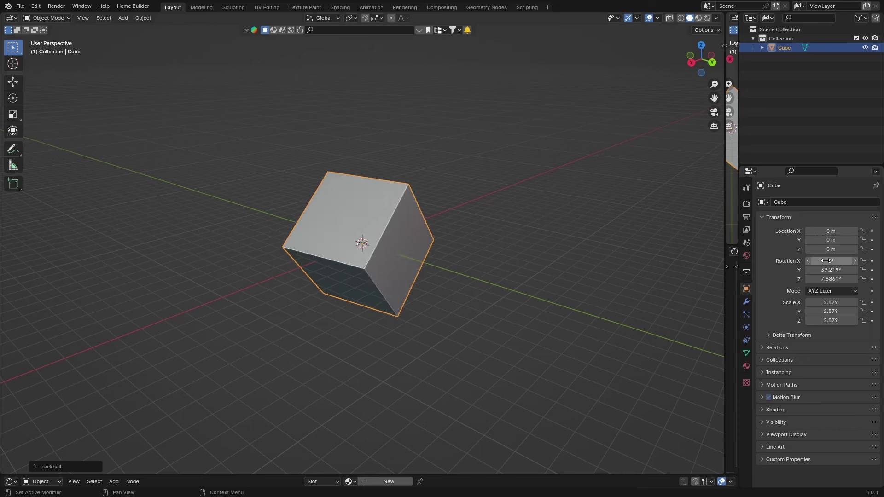
{"action": "left_click", "coordinate": [830, 270]}
{"action": "key", "text": "BackSpace"}
{"action": "type", "text": "0"}
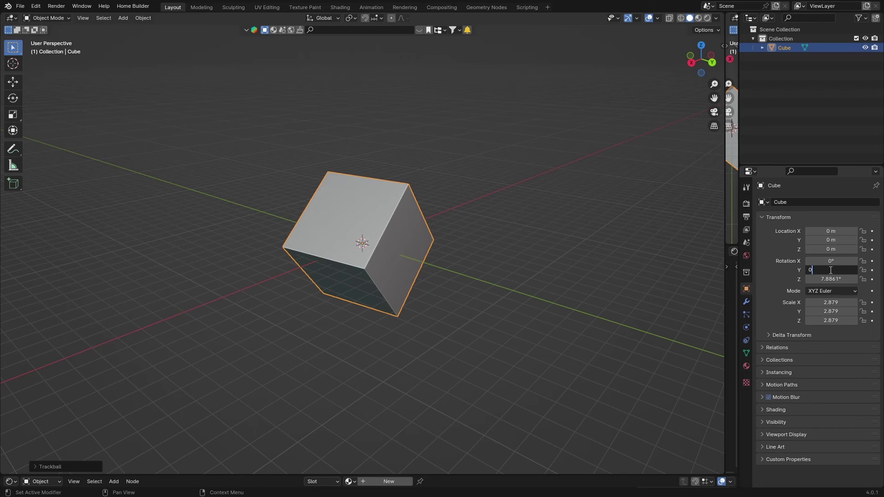
{"action": "key", "text": "Return"}
{"action": "left_click", "coordinate": [832, 278]}
{"action": "key", "text": "BackSpace"}
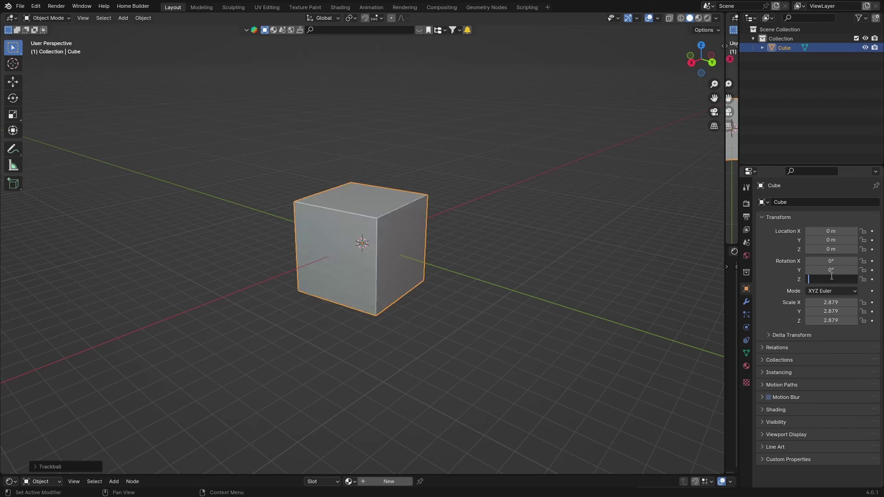
{"action": "type", "text": "0"}
{"action": "key", "text": "Return"}
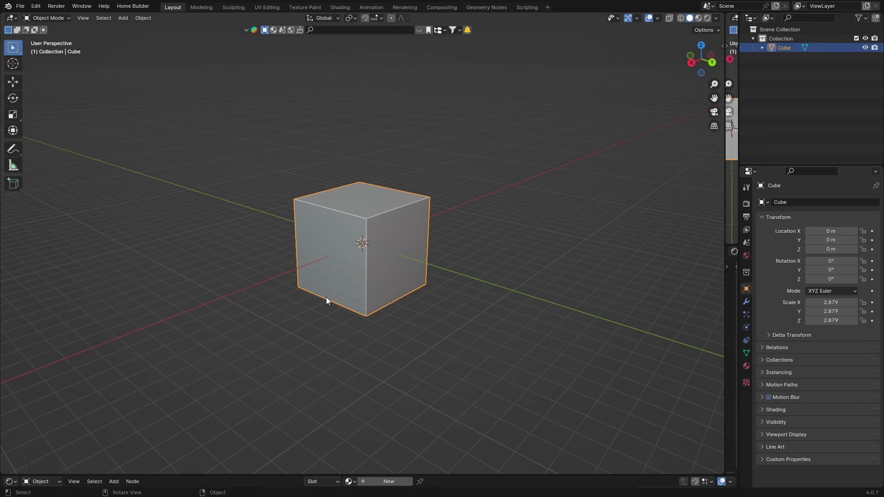
{"action": "left_click", "coordinate": [444, 341]}
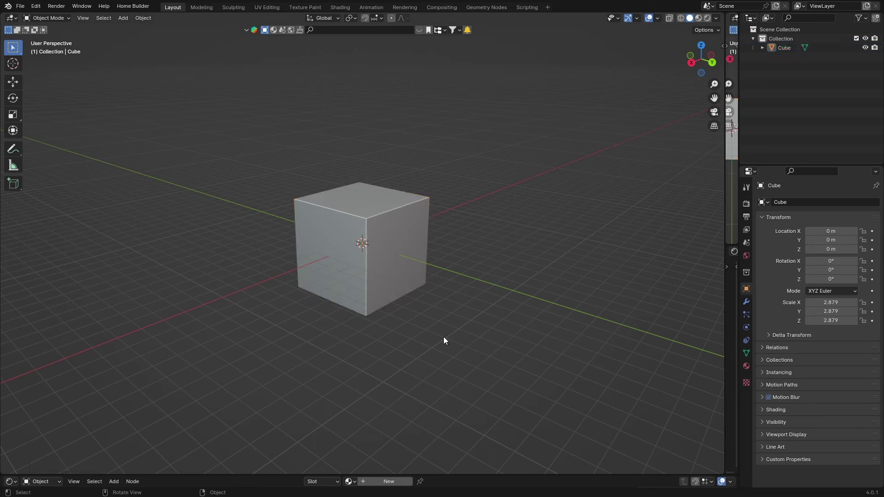
- Try nudging the cube along X through its location value and set the X location back to 0 m
{"action": "mouse_move", "coordinate": [828, 231]}
{"action": "left_mouse_down"}
{"action": "mouse_move", "coordinate": [843, 230]}
{"action": "mouse_move", "coordinate": [828, 231]}
{"action": "left_mouse_up"}
{"action": "left_click", "coordinate": [827, 231]}
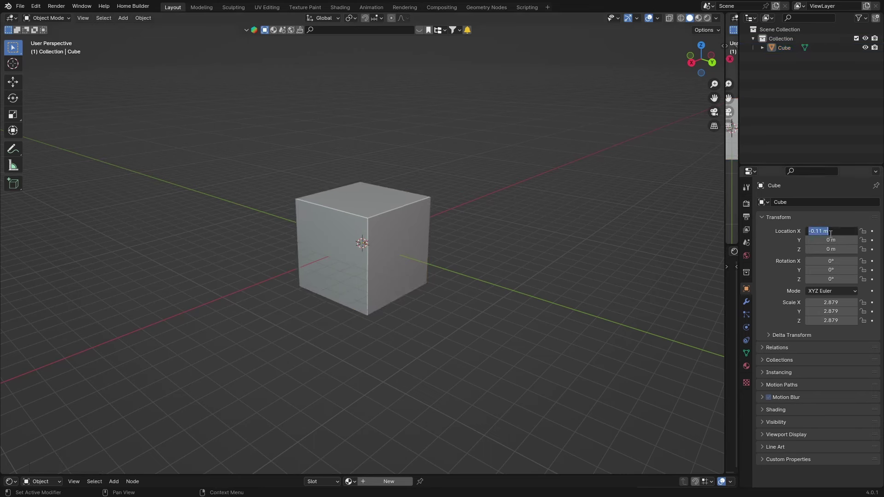
{"action": "type", "text": "0"}
{"action": "key", "text": "Return"}
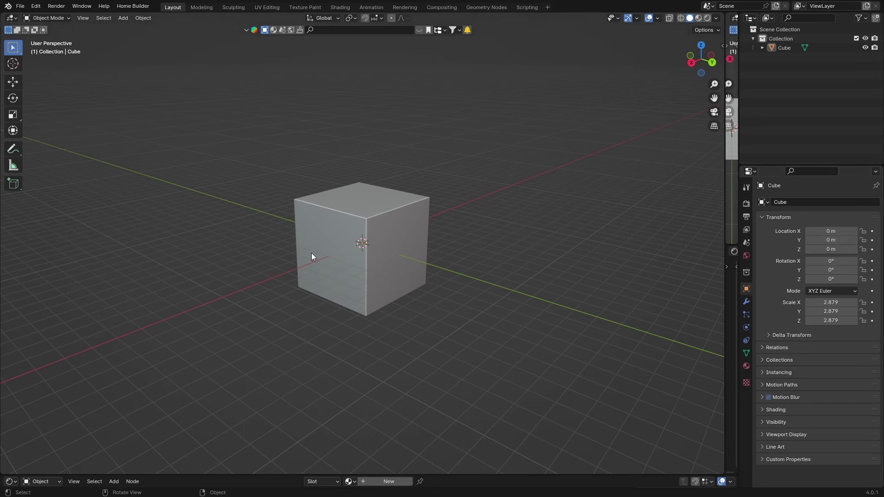
- Scale the cube with the axis handles to about 7.767 in Y, 6.565 in X and 4.178 in Z
{"action": "left_click", "coordinate": [13, 118]}
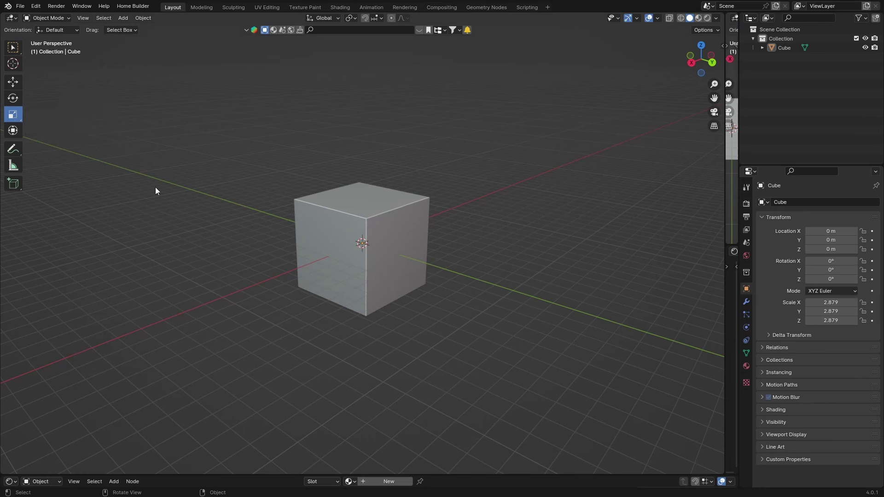
{"action": "left_click", "coordinate": [320, 226]}
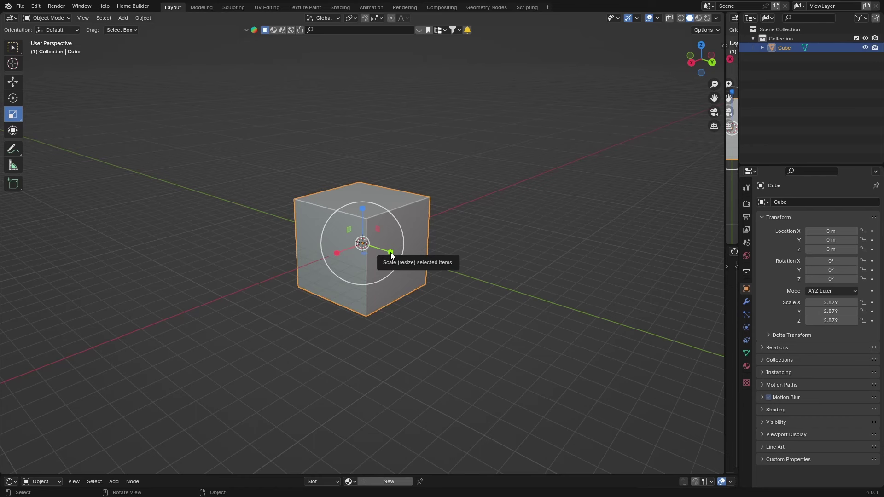
{"action": "left_click_drag", "start_coordinate": [391, 253], "coordinate": [443, 270]}
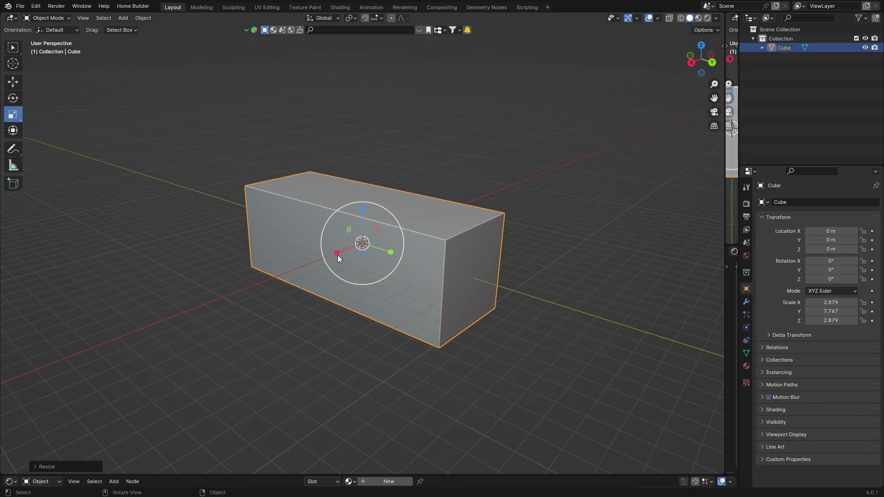
{"action": "left_click_drag", "start_coordinate": [336, 254], "coordinate": [302, 274]}
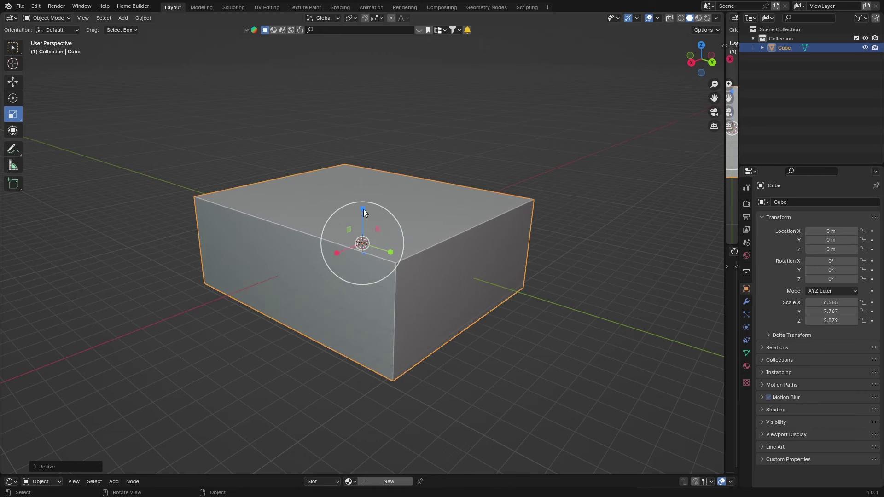
{"action": "left_click_drag", "start_coordinate": [363, 209], "coordinate": [364, 193]}
- Return to the Select tool and deselect the stretched cube with a box selection over empty space
{"action": "left_click", "coordinate": [152, 354]}
{"action": "middle_click_drag", "start_coordinate": [152, 353], "coordinate": [284, 305]}
{"action": "key", "text": "a"}
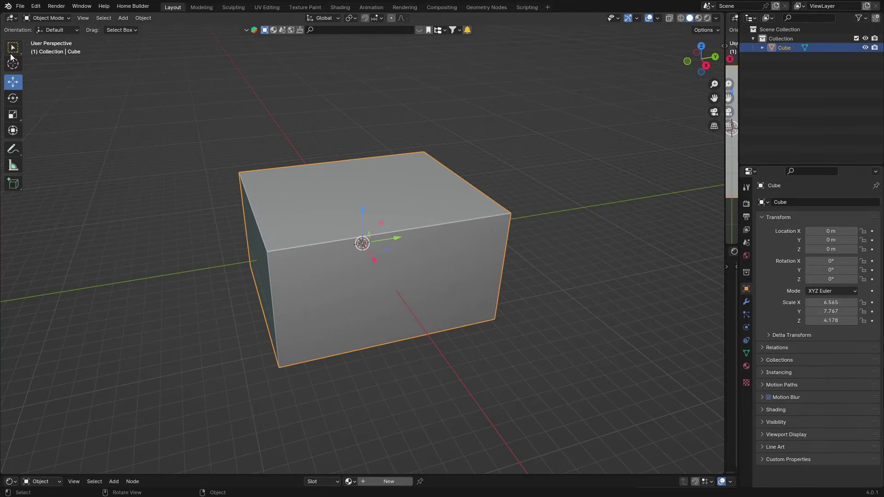
{"action": "left_click", "coordinate": [13, 48]}
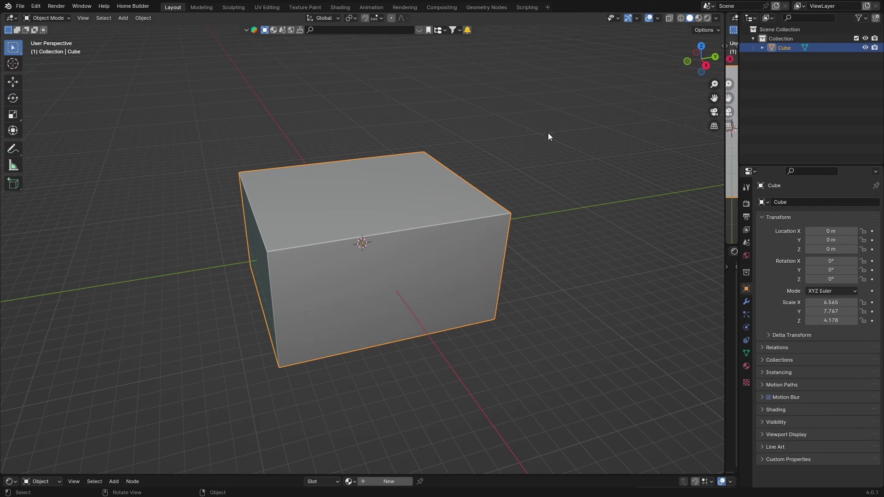
{"action": "left_click_drag", "start_coordinate": [548, 136], "coordinate": [473, 137]}
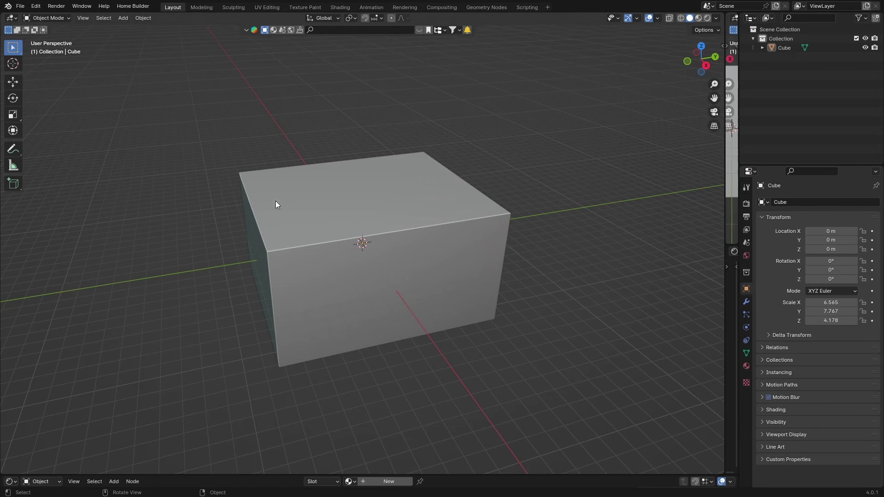
- Add a camera to the scene and align it to the current three-quarter view of the cube
{"action": "middle_click_drag", "start_coordinate": [306, 294], "coordinate": [327, 289]}
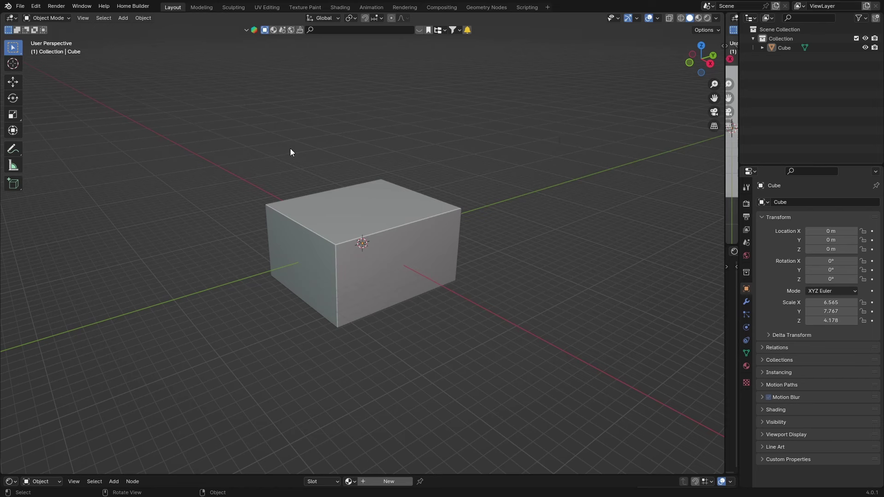
{"action": "key", "text": "shift+a"}
{"action": "mouse_move", "coordinate": [290, 149]}
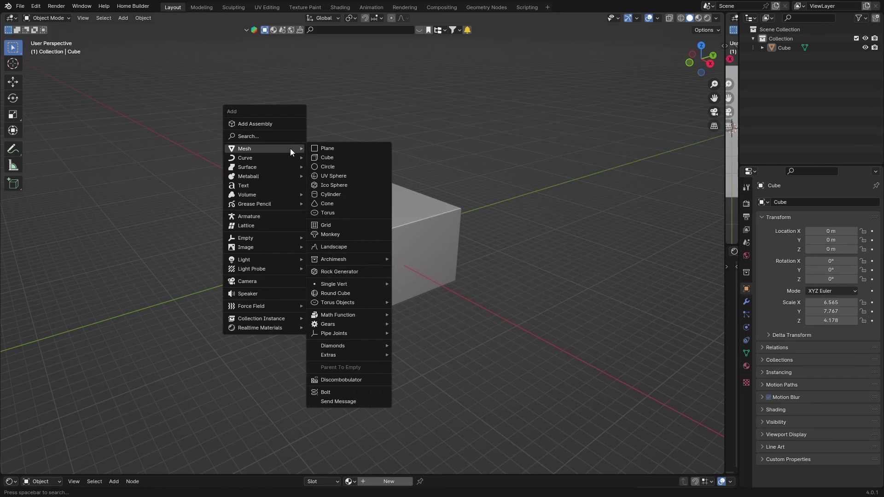
{"action": "left_click", "coordinate": [261, 281]}
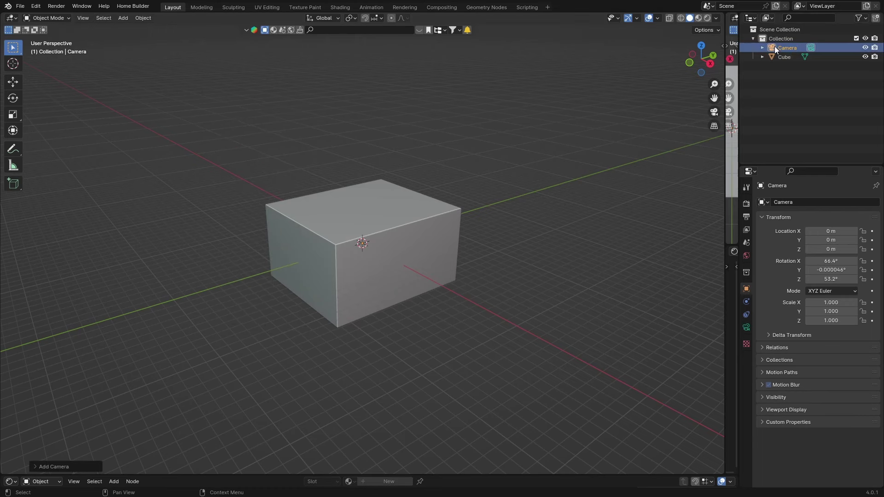
{"action": "scroll", "coordinate": [411, 258], "scroll_direction": "down", "scroll_amount": 2}
{"action": "scroll", "coordinate": [411, 259], "scroll_direction": "up", "scroll_amount": 1}
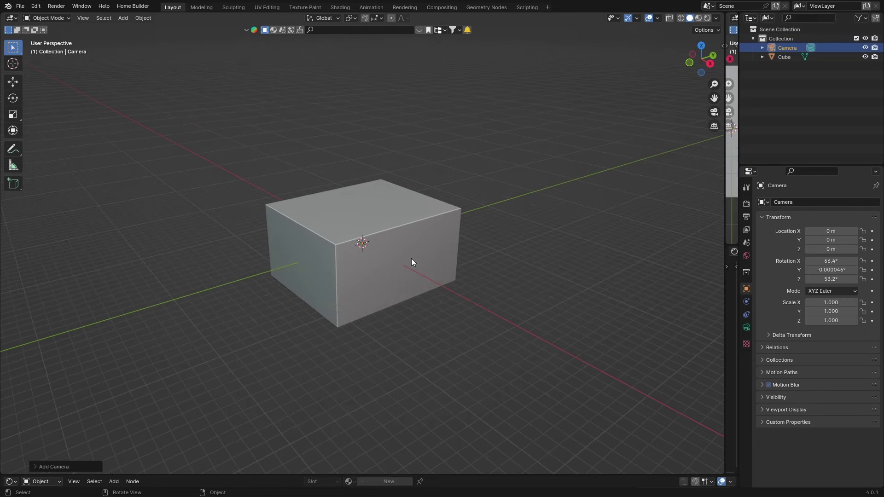
{"action": "mouse_move", "coordinate": [272, 314]}
{"action": "middle_mouse_down"}
{"action": "mouse_move", "coordinate": [383, 304]}
{"action": "mouse_move", "coordinate": [278, 302]}
{"action": "middle_mouse_up"}
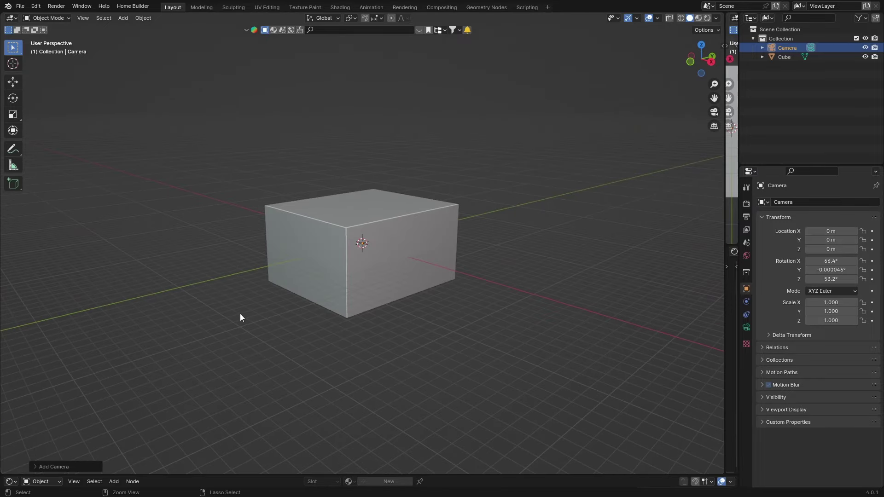
{"action": "key", "text": "ctrl+alt+KP_0"}
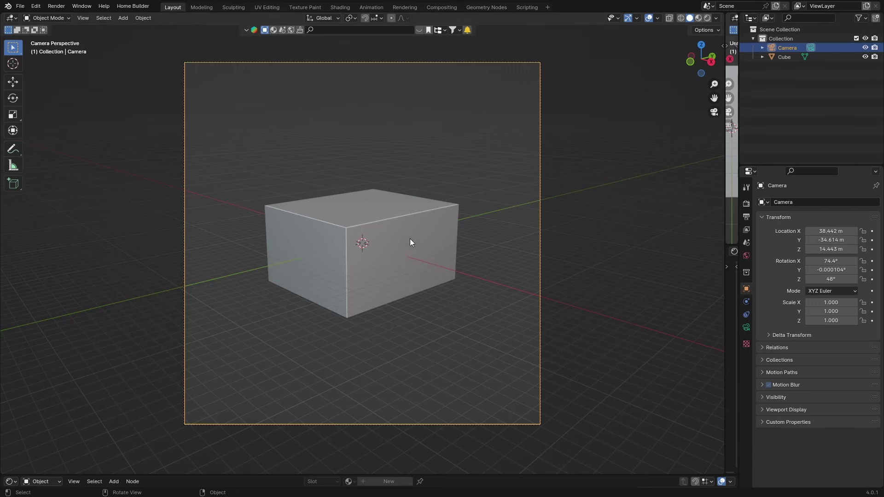
- Inspect the camera's placement from outside and return to the camera view
{"action": "middle_click_drag", "start_coordinate": [451, 244], "coordinate": [342, 261]}
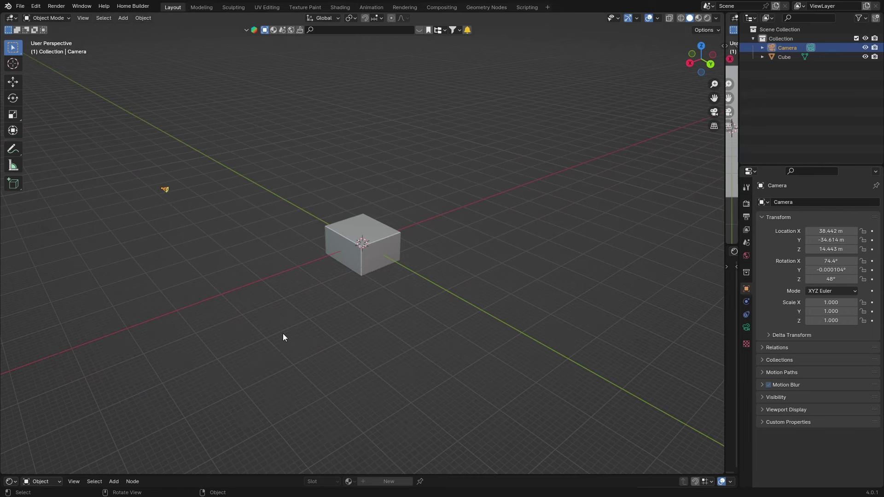
{"action": "middle_click_drag", "start_coordinate": [282, 338], "coordinate": [337, 245]}
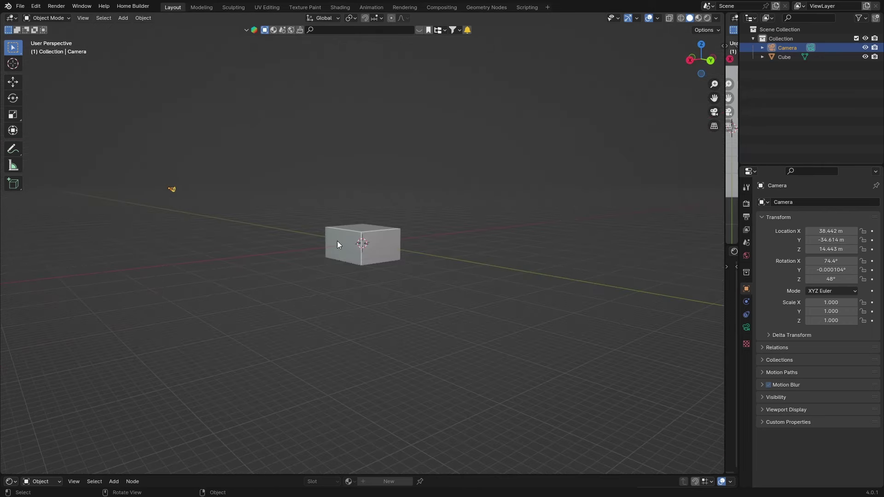
{"action": "left_click", "coordinate": [714, 112]}
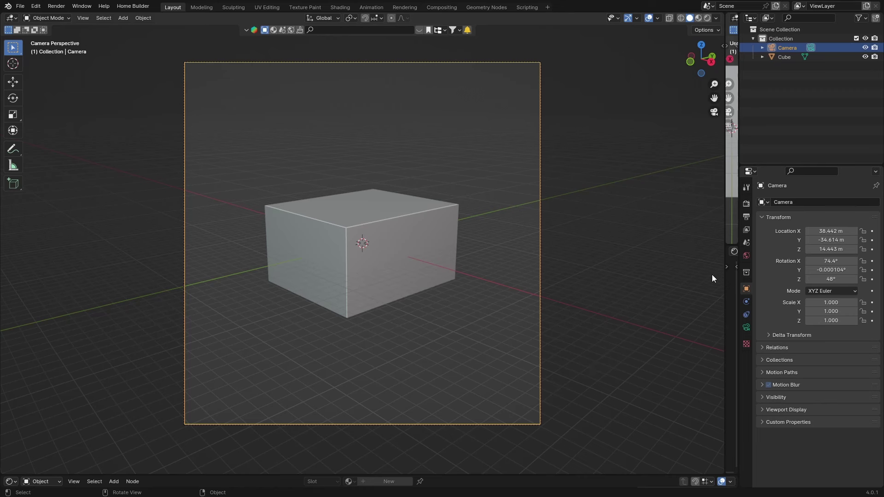
- Set the output resolution to 1920 px in X and 1080 px in Y
{"action": "left_click", "coordinate": [745, 220]}
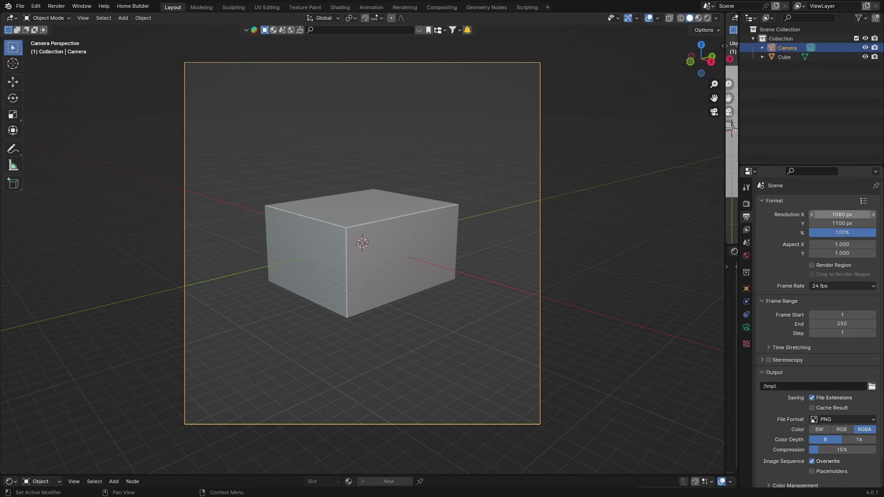
{"action": "left_click", "coordinate": [844, 215]}
{"action": "key", "text": "BackSpace"}
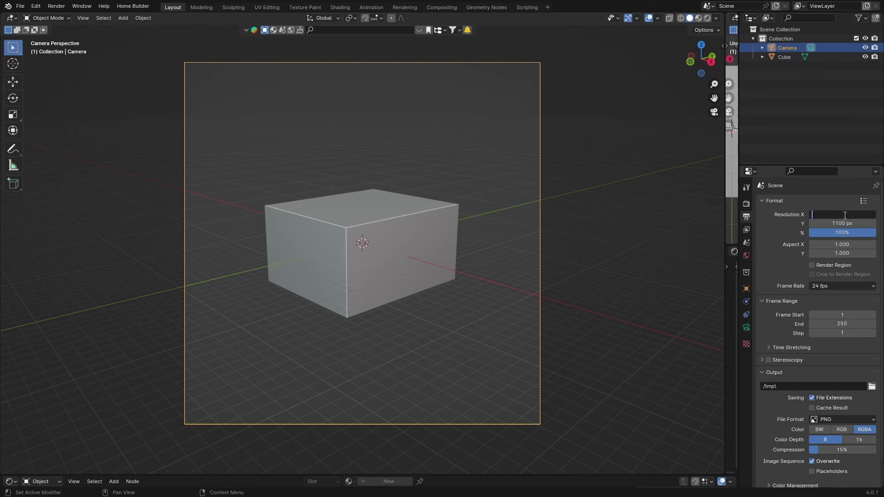
{"action": "type", "text": "1920"}
{"action": "key", "text": "Return"}
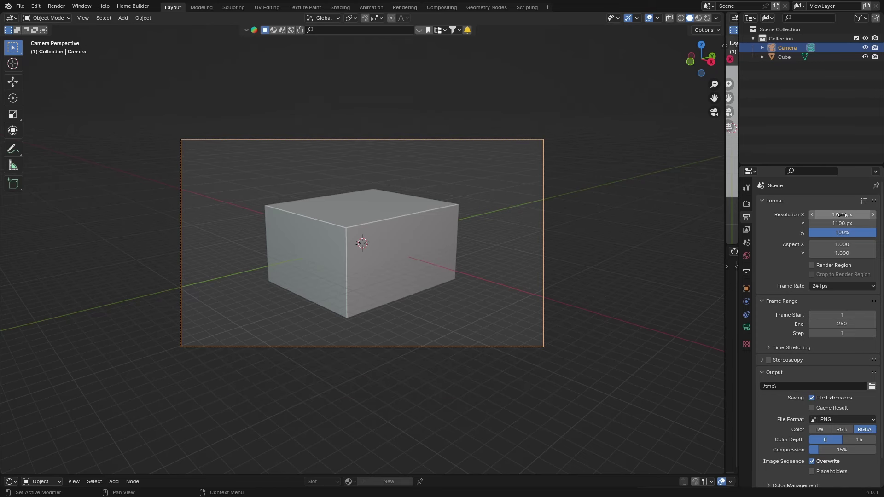
{"action": "left_click", "coordinate": [835, 224]}
{"action": "key", "text": "BackSpace"}
{"action": "type", "text": "108"}
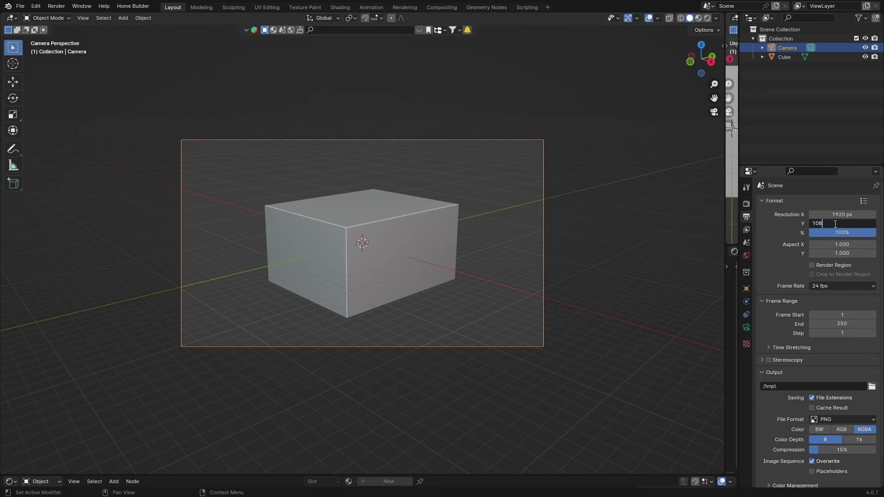
{"action": "type", "text": "0"}
{"action": "key", "text": "Return"}
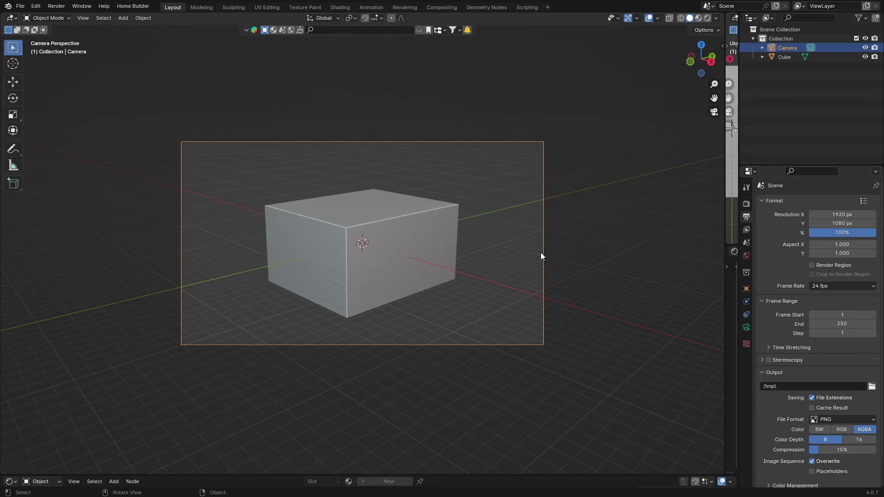
- Show the camera's lens properties and try shorter focal lengths, ending at 39 mm
{"action": "scroll", "coordinate": [472, 254], "scroll_direction": "up", "scroll_amount": 3}
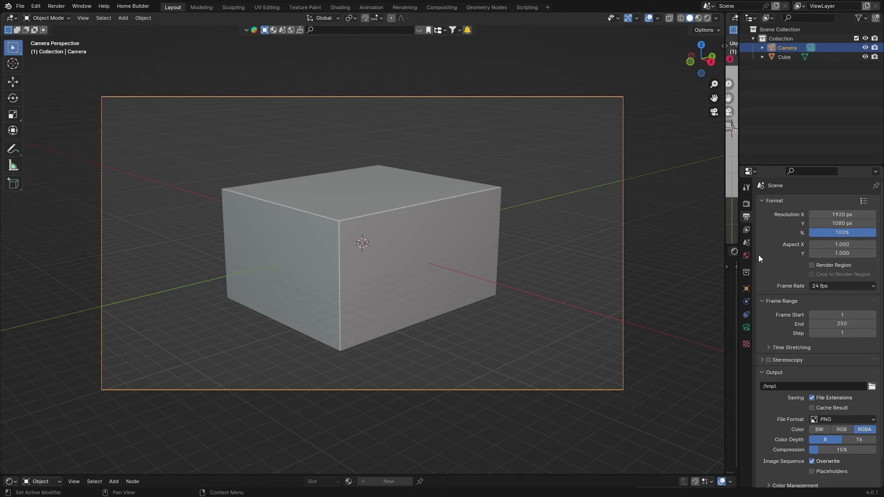
{"action": "left_click", "coordinate": [746, 327]}
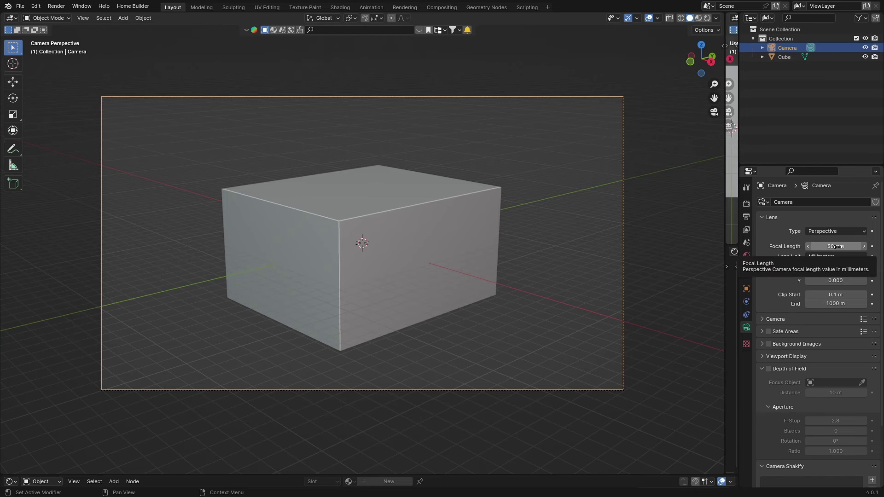
{"action": "left_click_drag", "start_coordinate": [835, 247], "coordinate": [815, 247]}
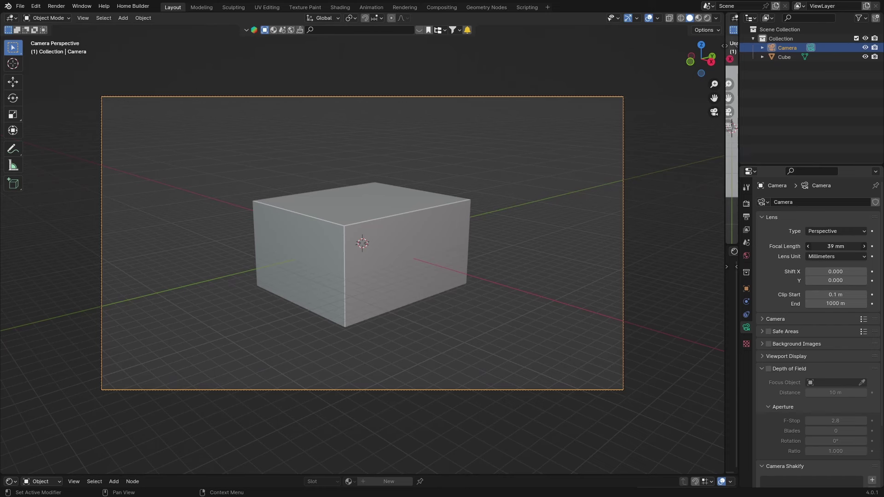
{"action": "left_click_drag", "start_coordinate": [835, 246], "coordinate": [817, 247]}
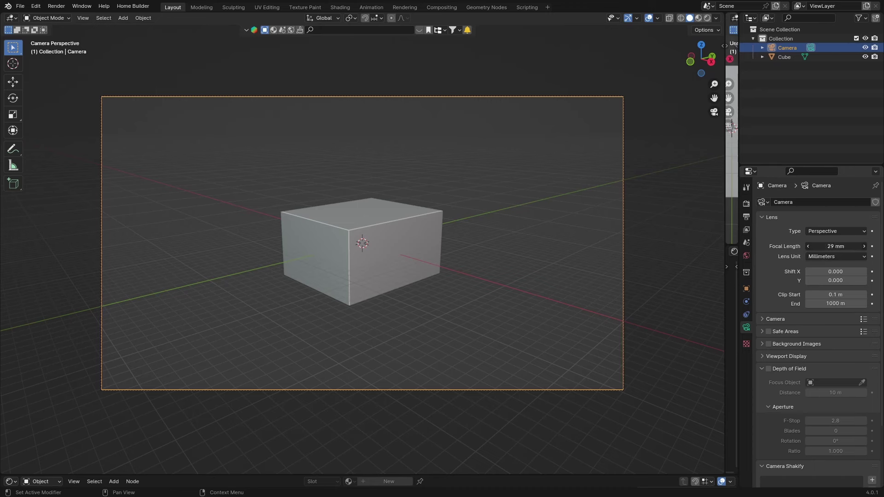
{"action": "mouse_move", "coordinate": [836, 247]}
{"action": "left_mouse_down"}
{"action": "mouse_move", "coordinate": [868, 246]}
{"action": "mouse_move", "coordinate": [831, 248]}
{"action": "left_mouse_up"}
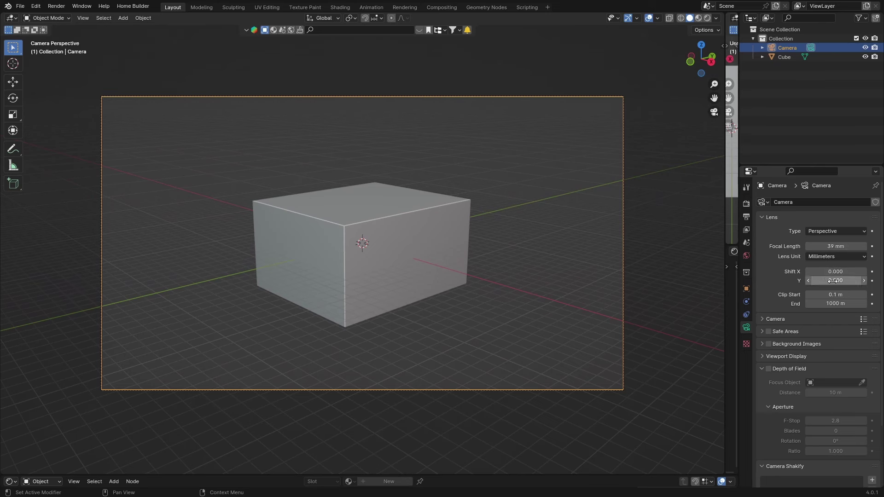
- Shift the camera lens to 0.010 in X and -0.030 in Y and leave the camera view
{"action": "mouse_move", "coordinate": [836, 272]}
{"action": "left_mouse_down"}
{"action": "mouse_move", "coordinate": [847, 280]}
{"action": "mouse_move", "coordinate": [824, 280]}
{"action": "mouse_move", "coordinate": [835, 280]}
{"action": "left_mouse_up"}
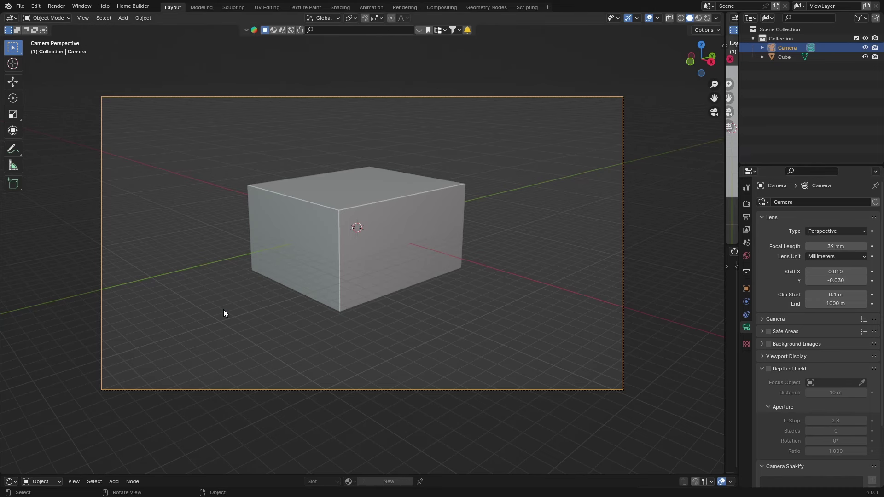
{"action": "key", "text": "KP_0"}
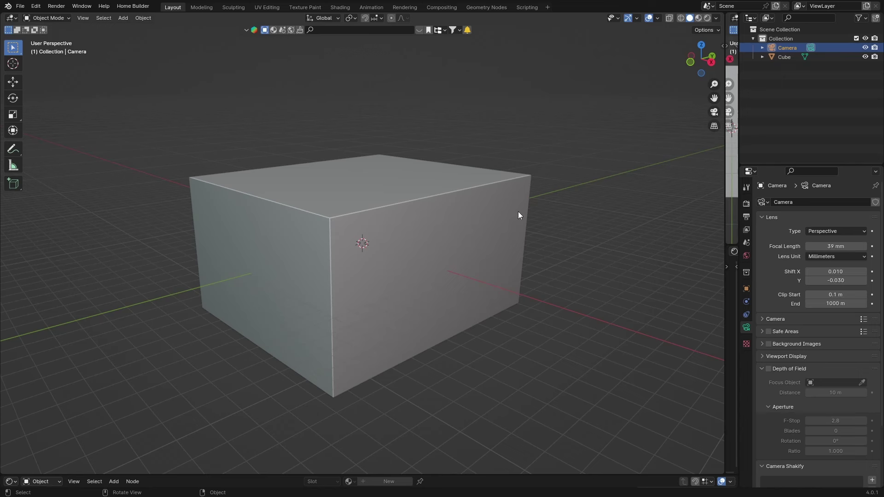